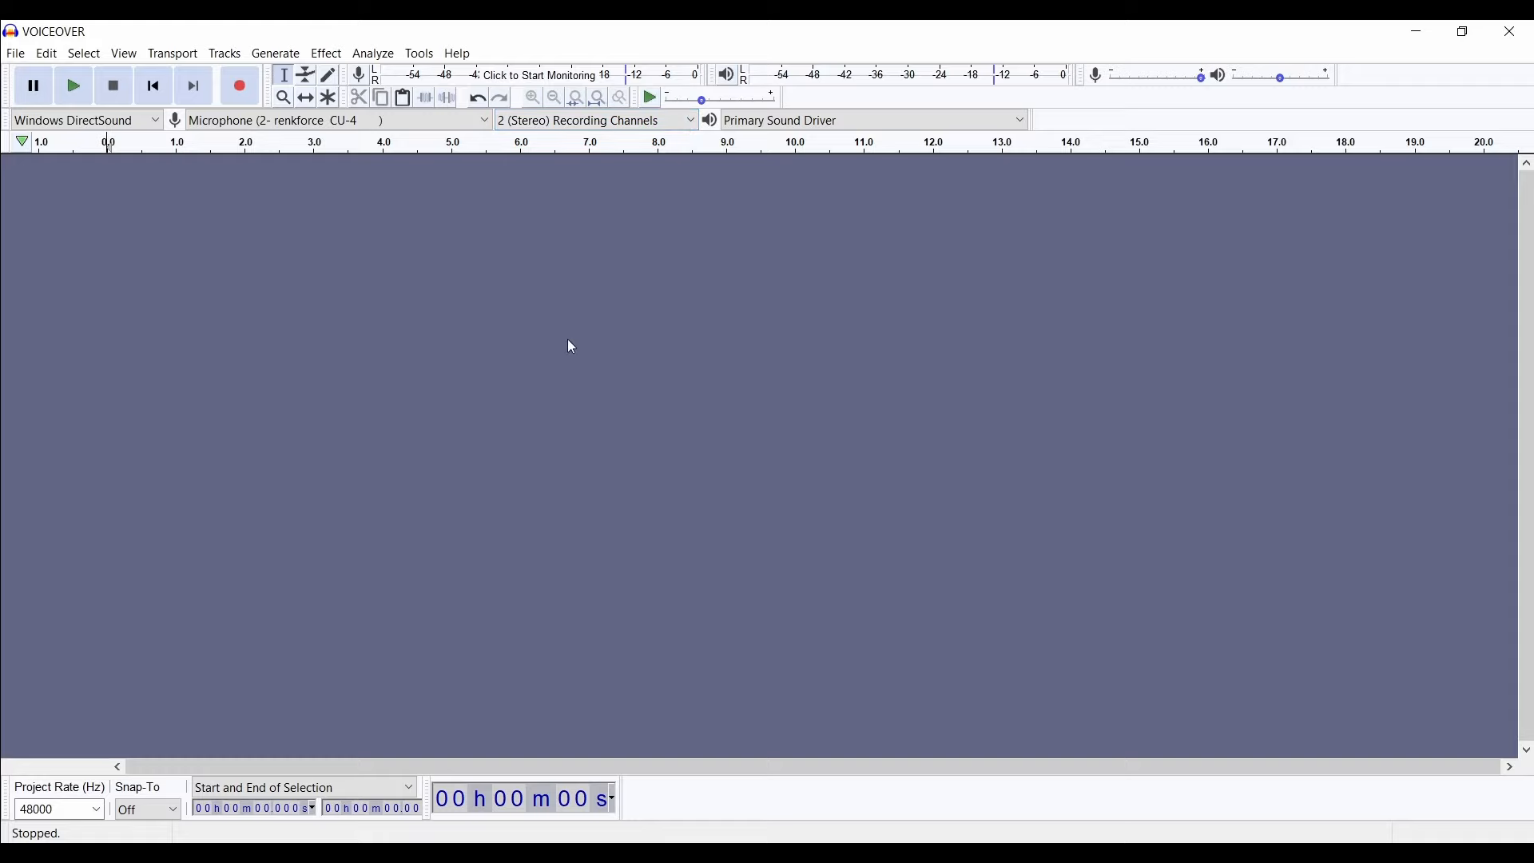
Choose Primary Sound Driver as the playback device and start monitoring the microphone's recording level
left_click(893, 119)
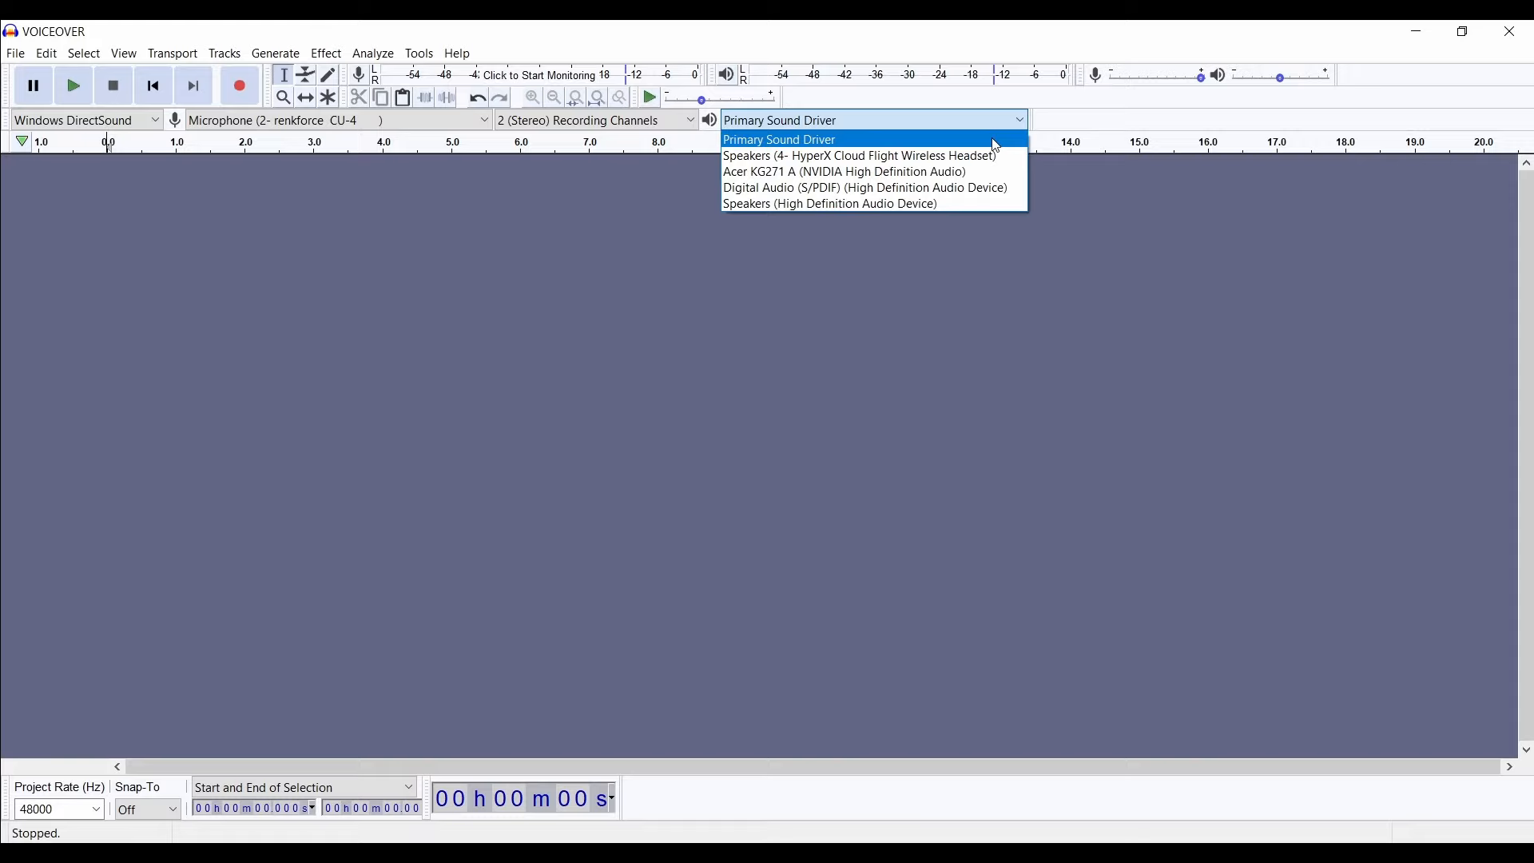
left_click(995, 142)
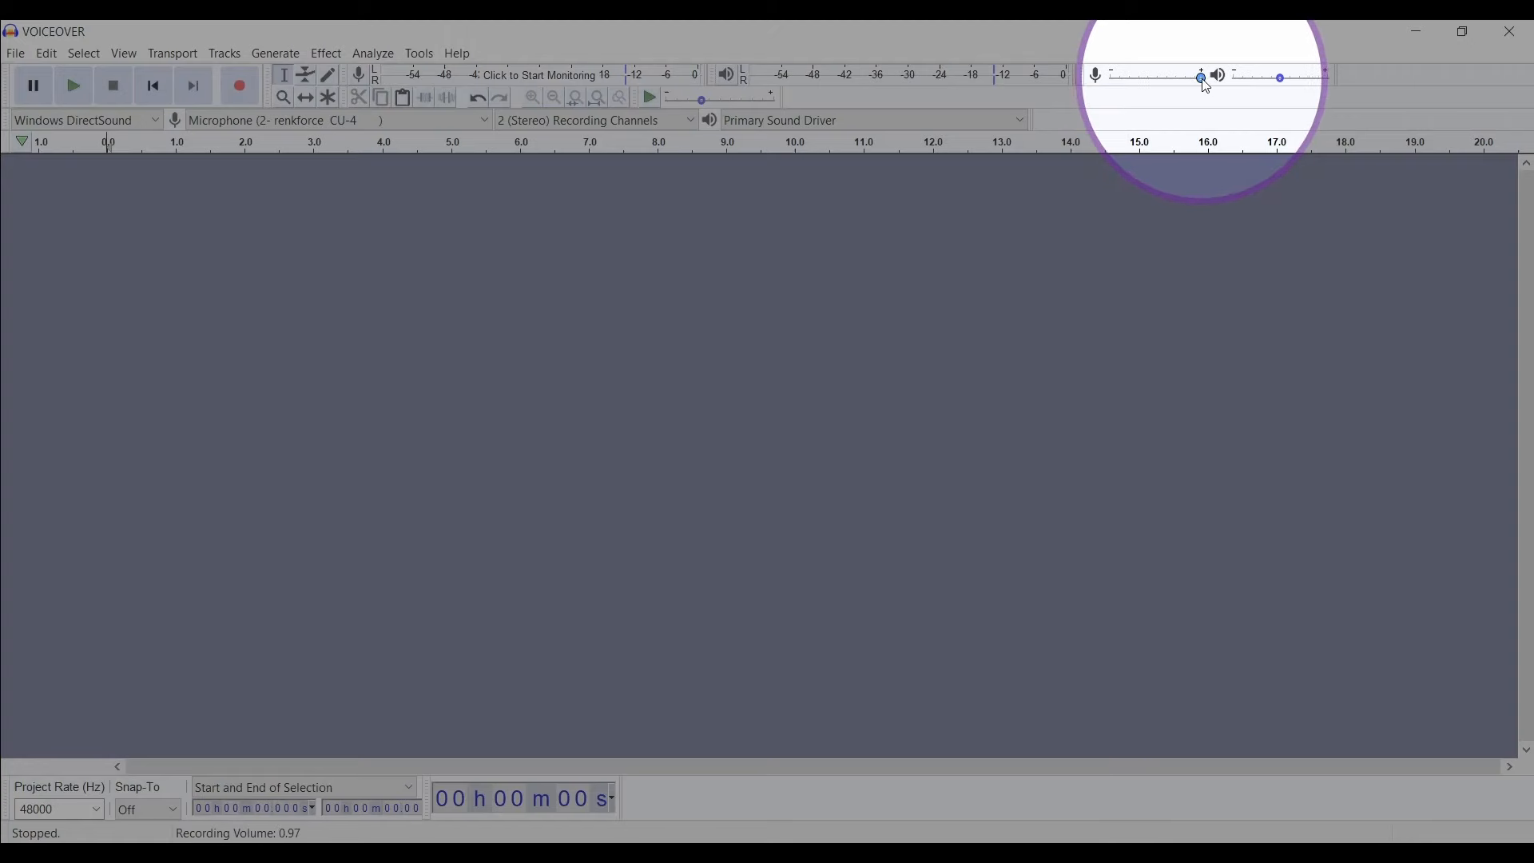
mouse_move(1203, 81)
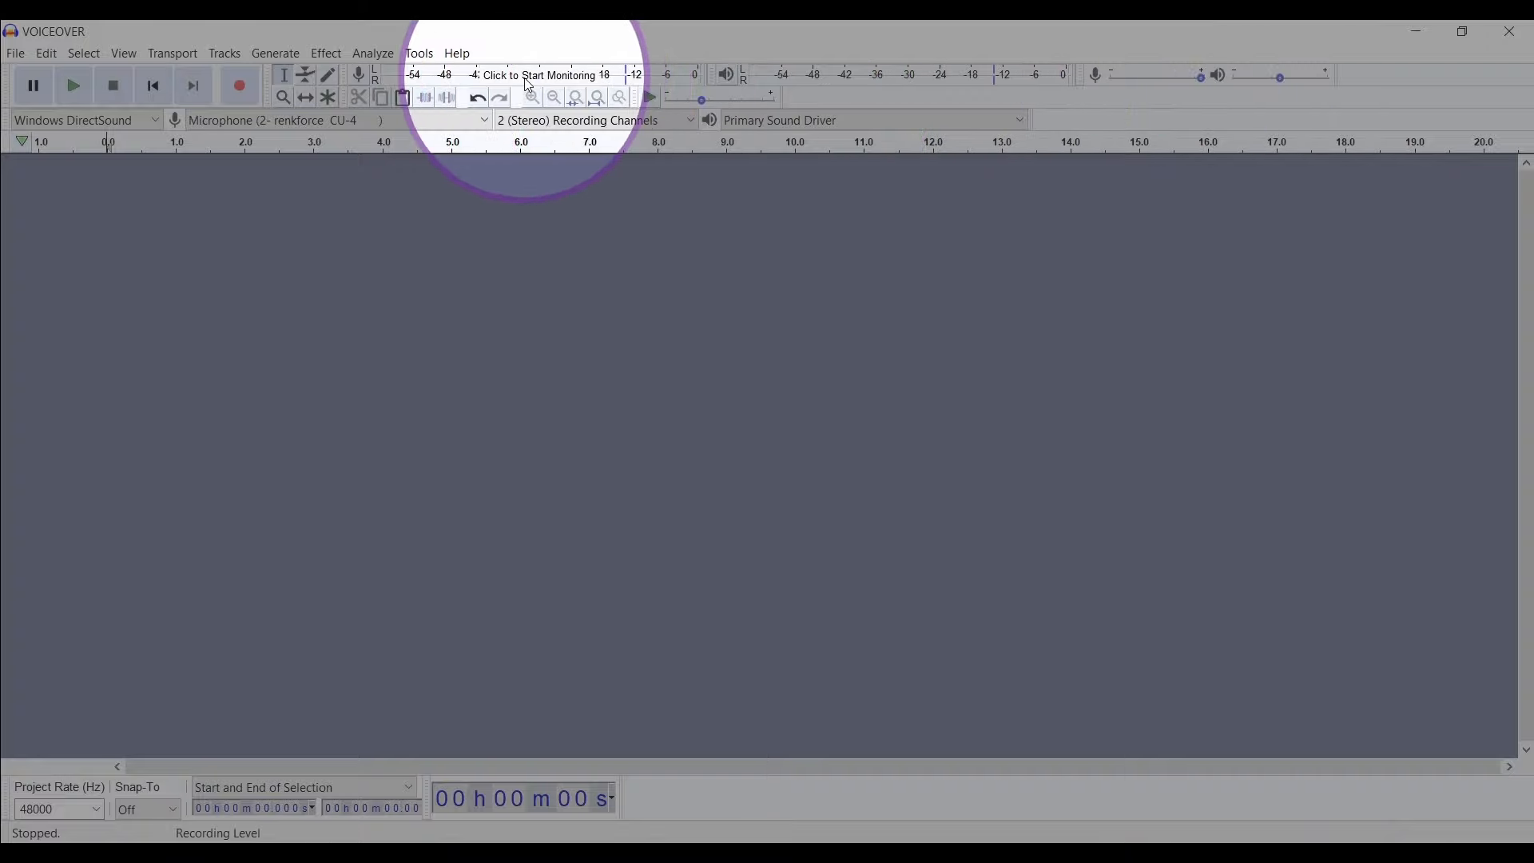
left_click(555, 81)
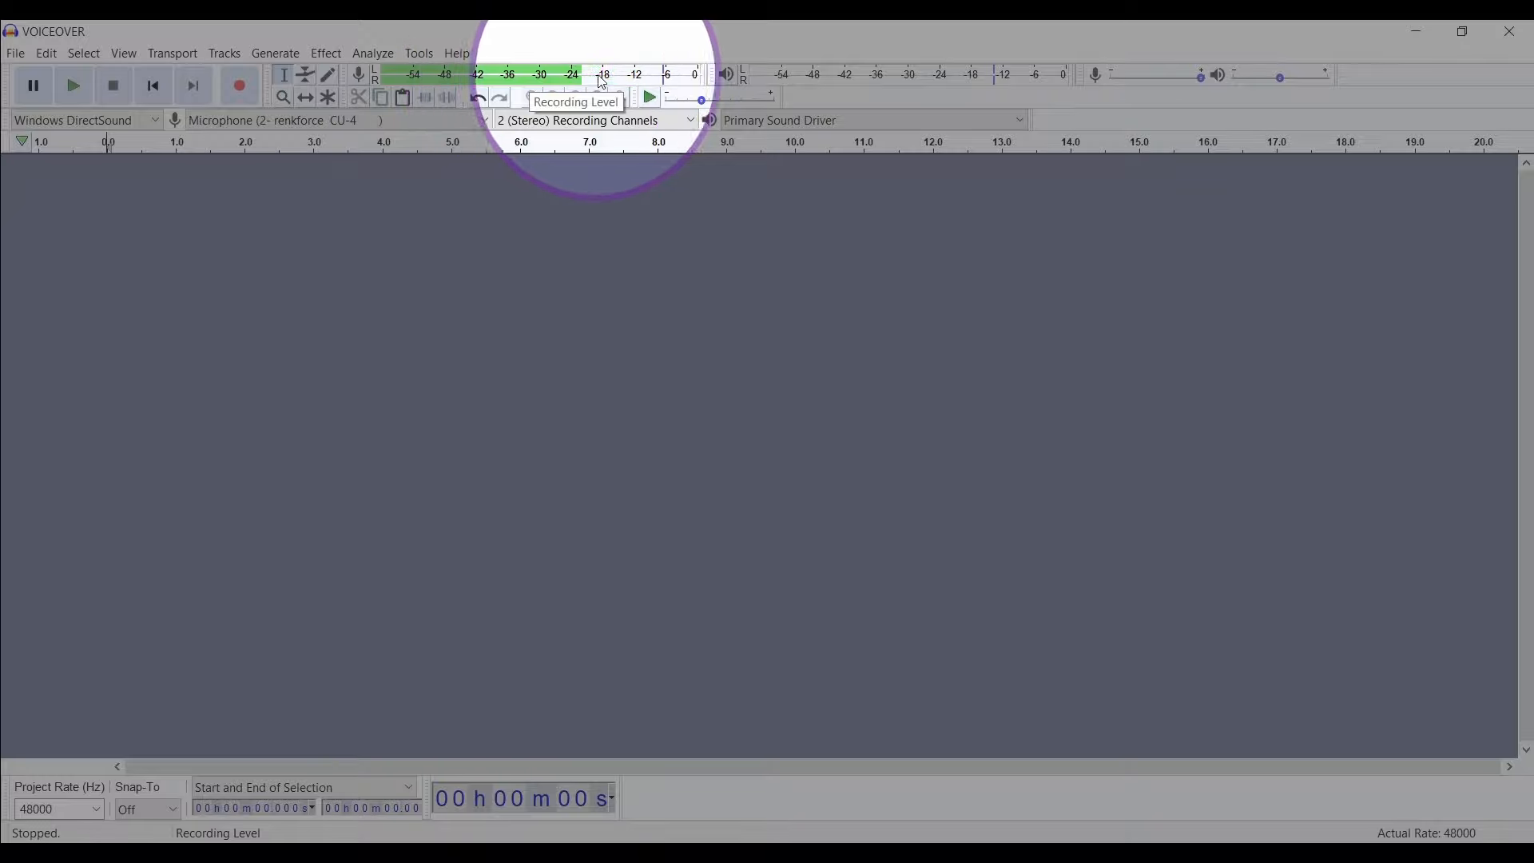
key("ctrl")
key("ctrl+q")
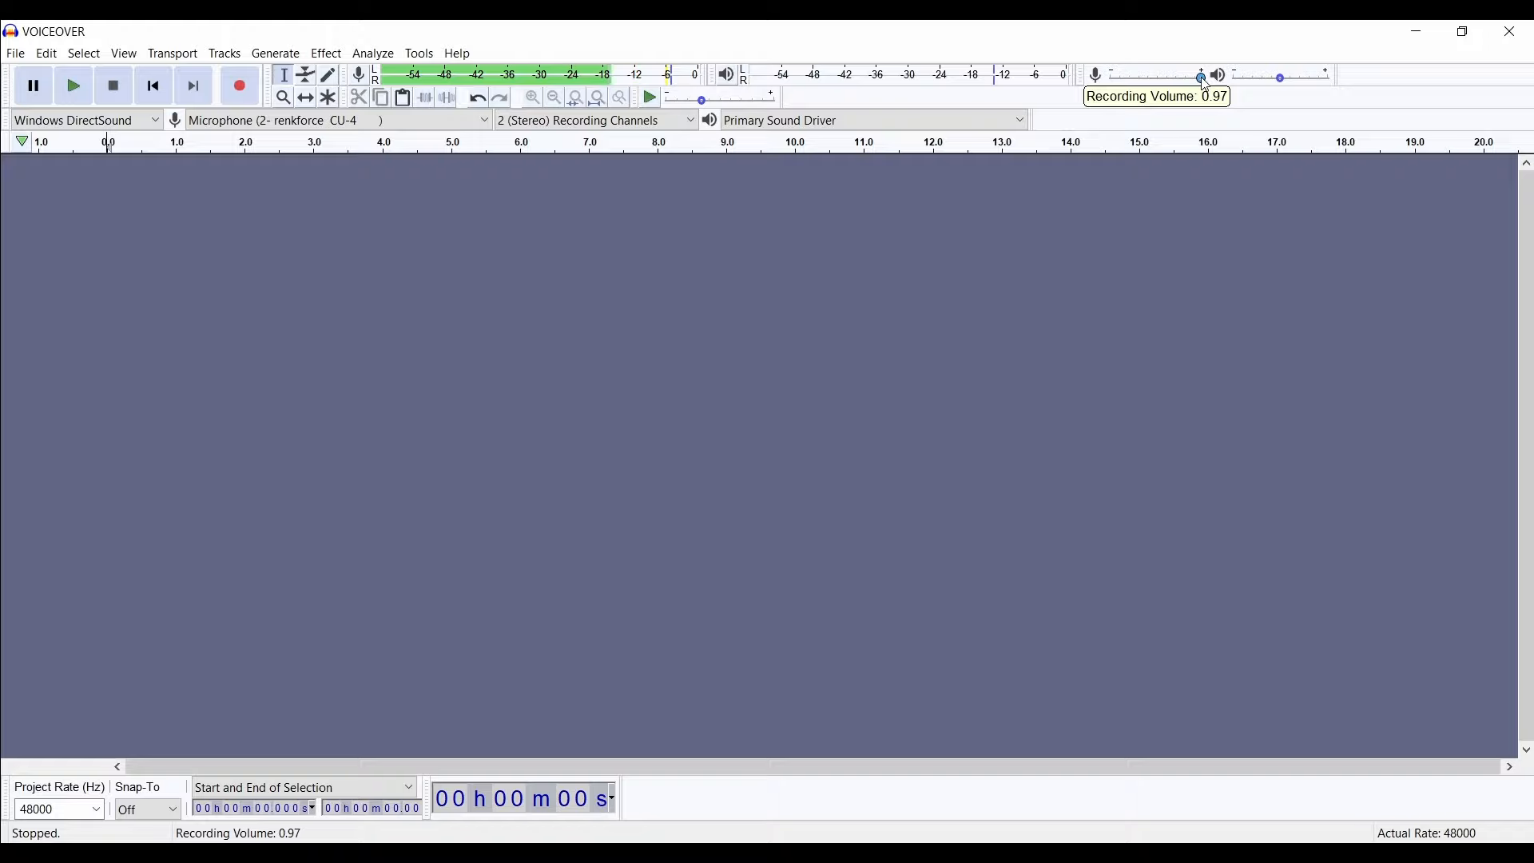
Raise the recording volume to 1.00
left_click_drag(1206, 83, 1208, 88)
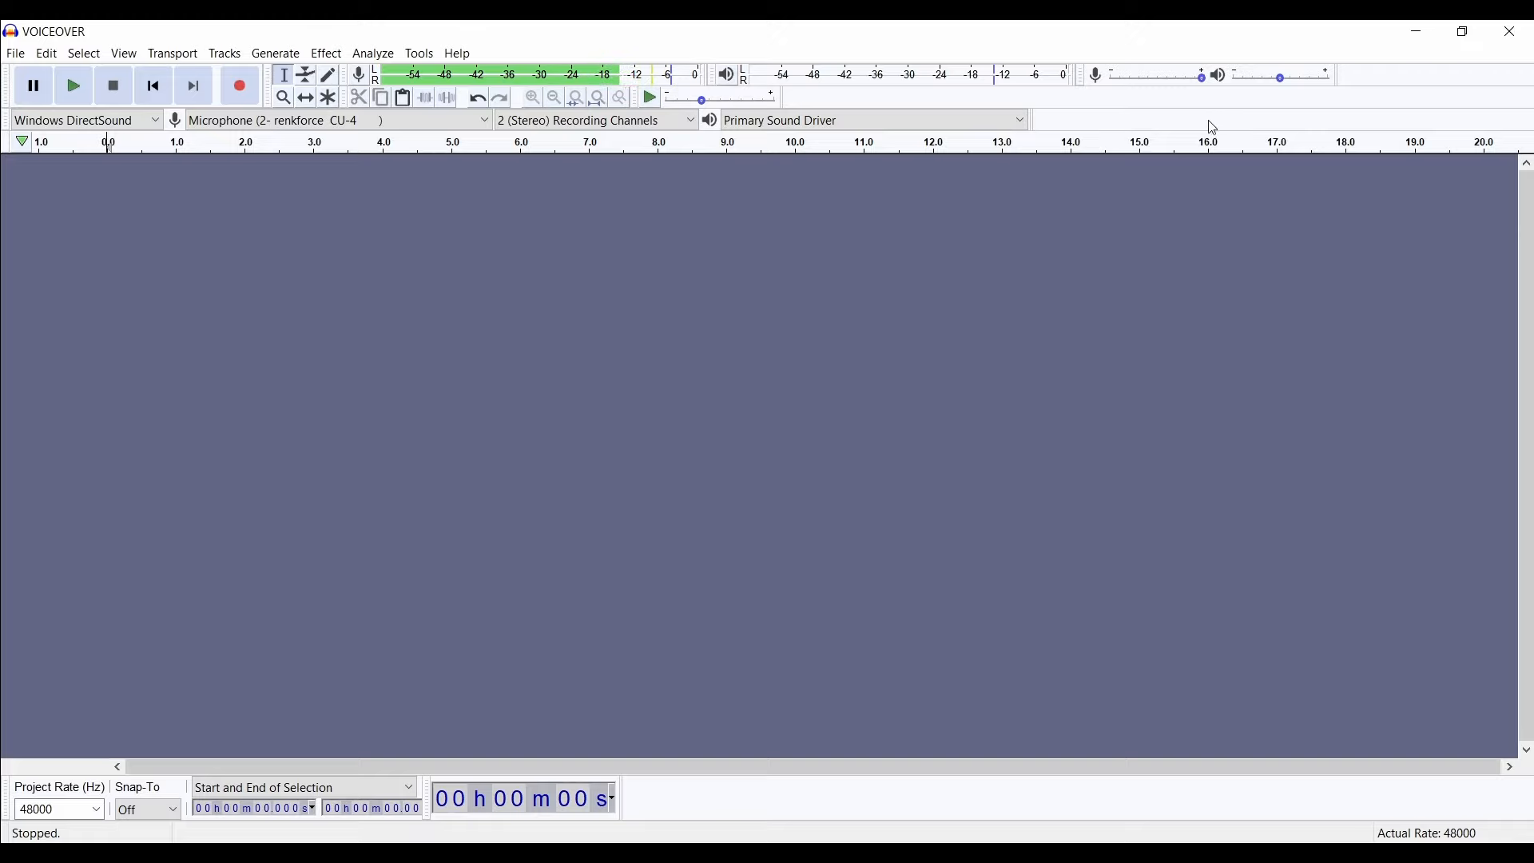
mouse_move(1207, 85)
left_click_drag(1202, 79, 1201, 79)
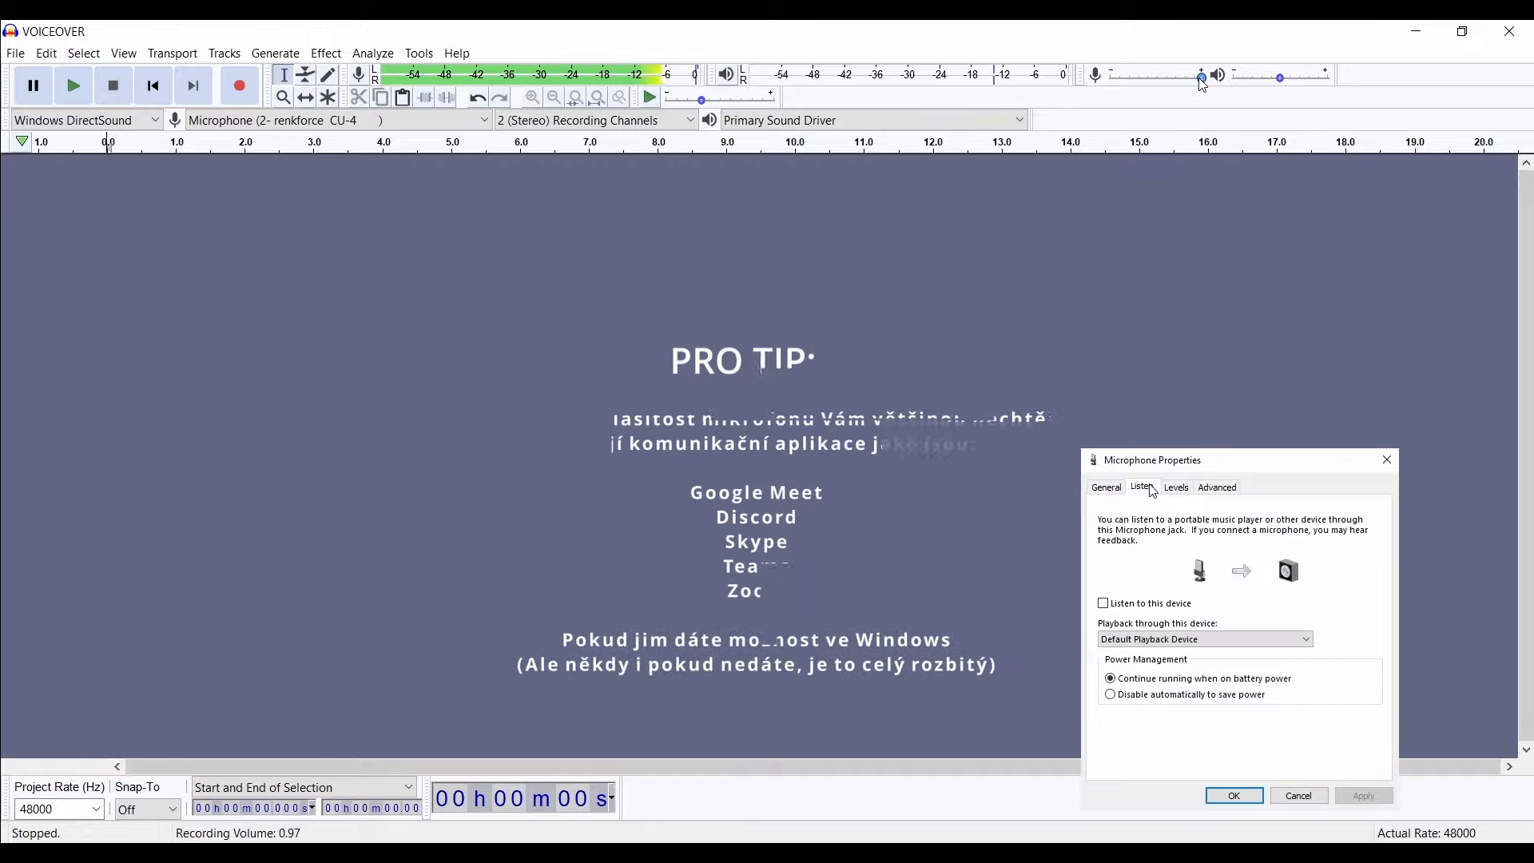
mouse_move(1207, 86)
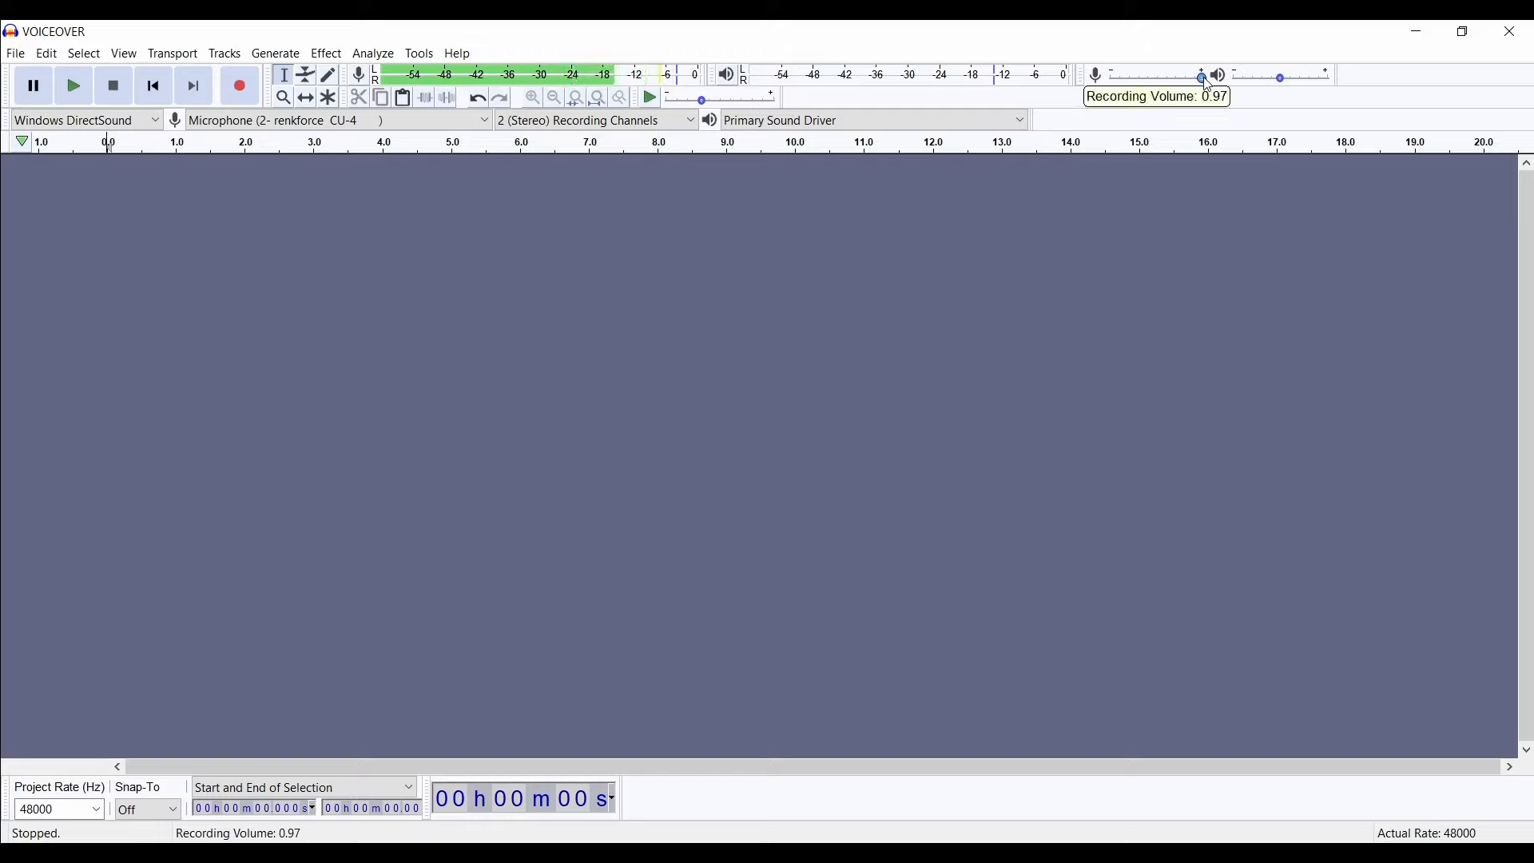
left_click_drag(1206, 83, 1210, 77)
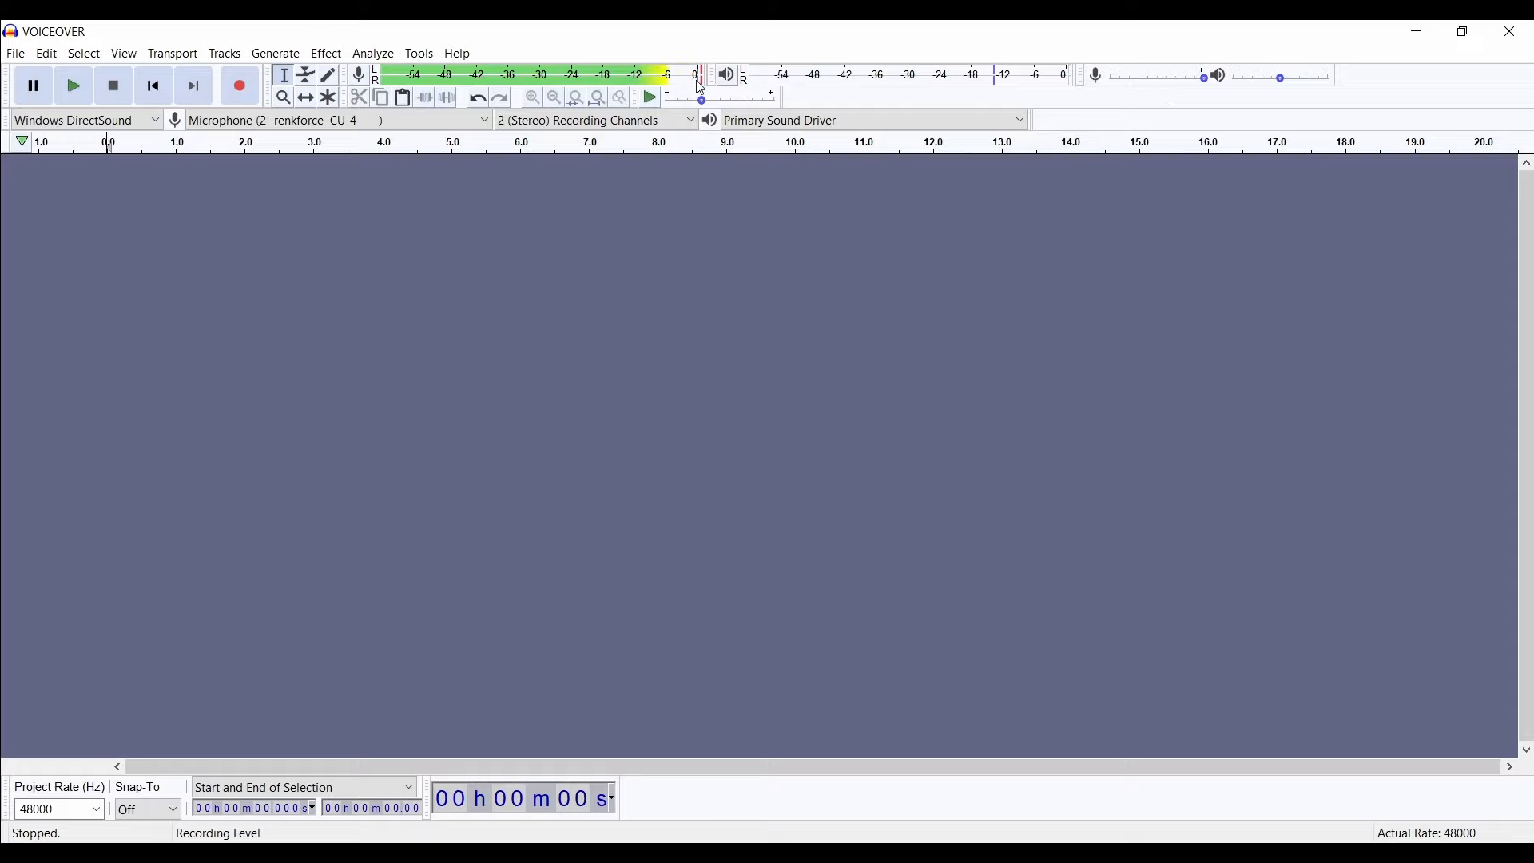
Lower the recording volume to 0.97
mouse_move(1211, 84)
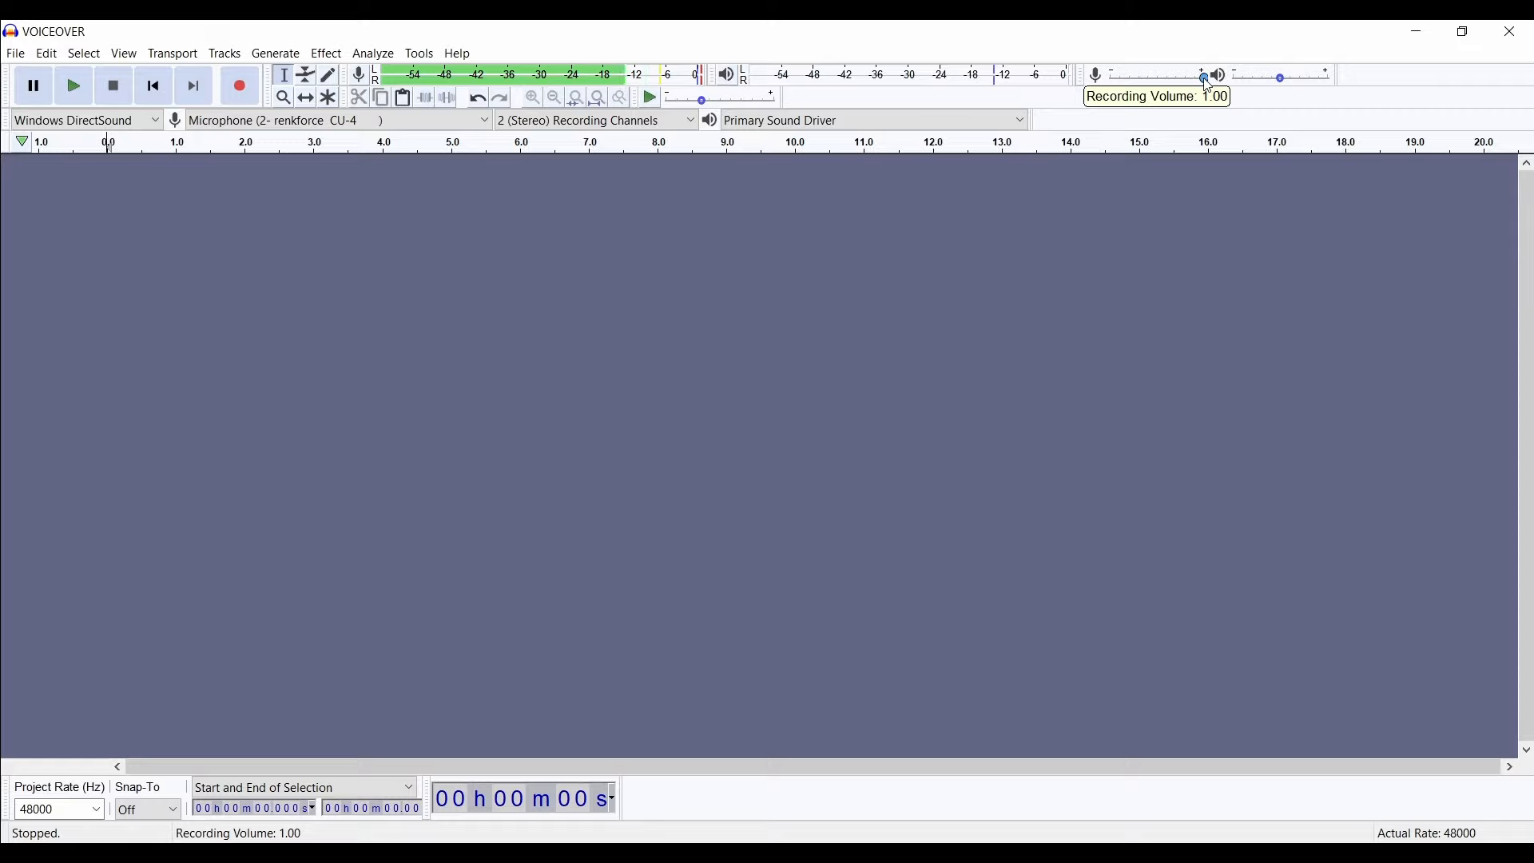
left_click_drag(1210, 84, 1201, 86)
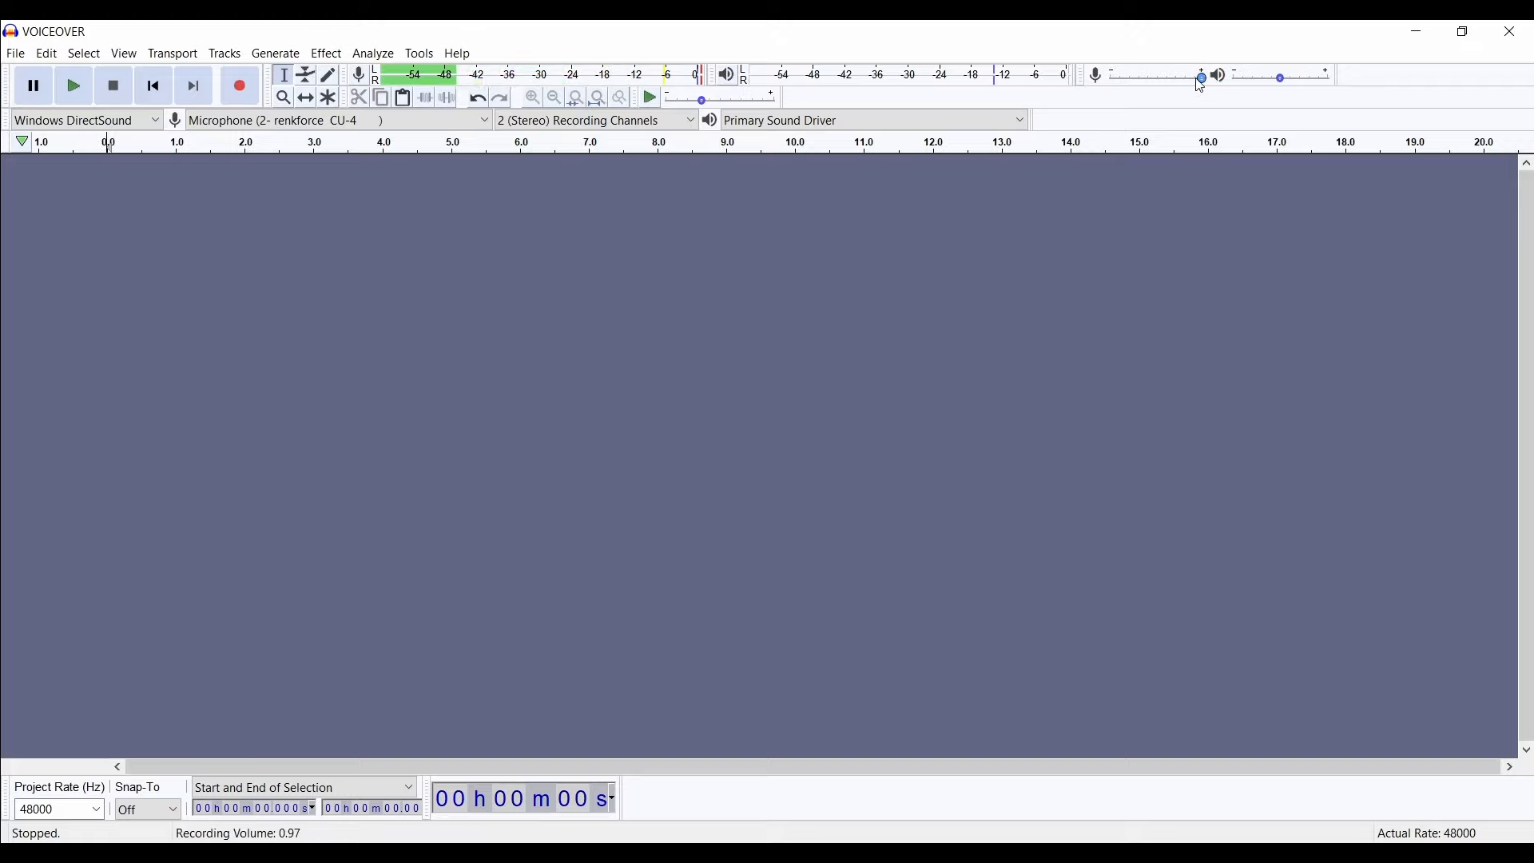
mouse_move(1206, 83)
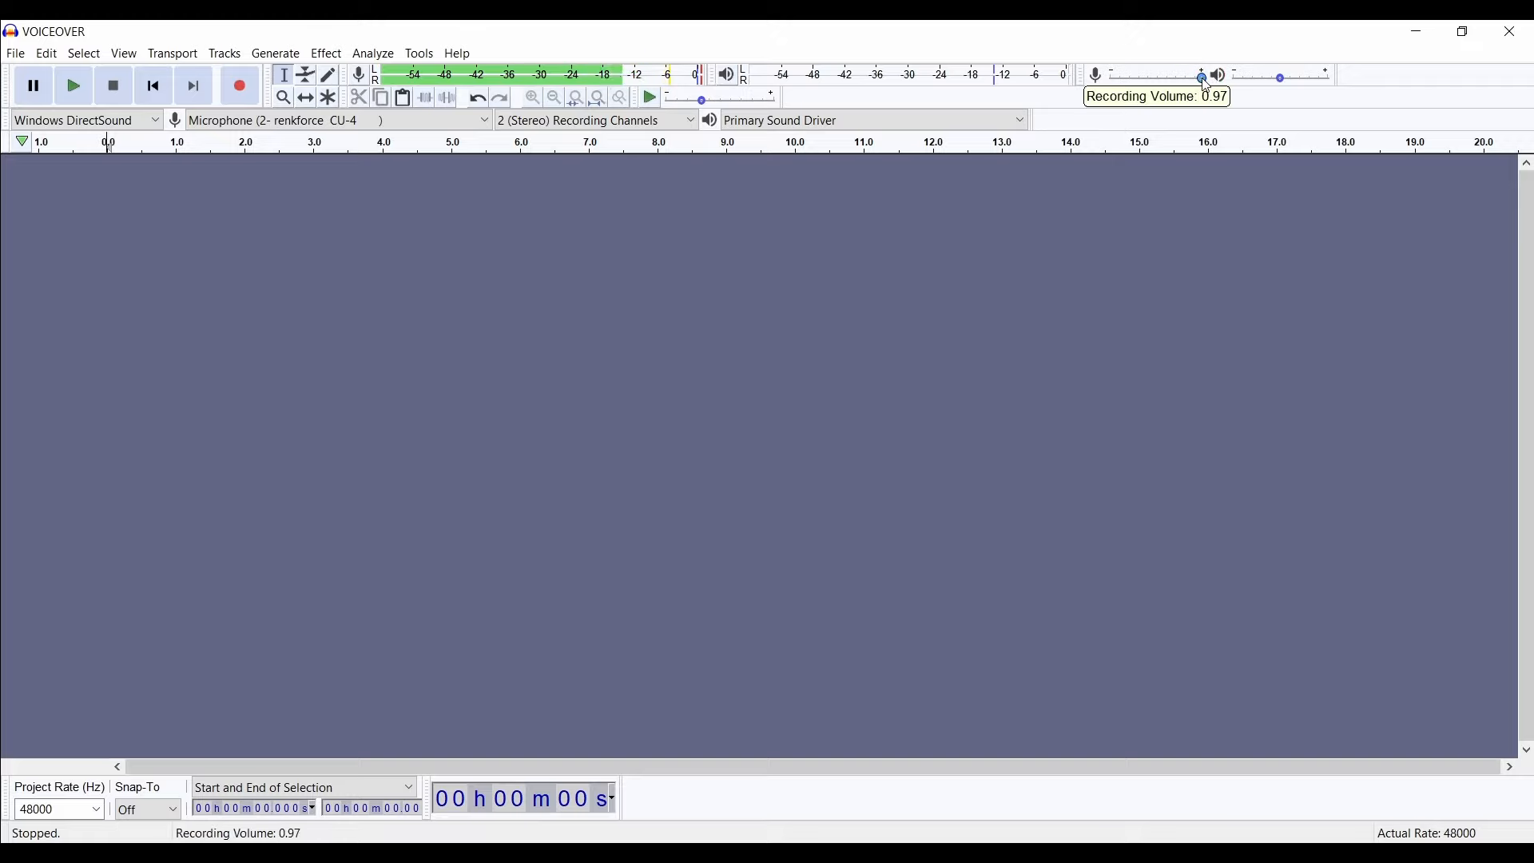
double_click(1206, 83)
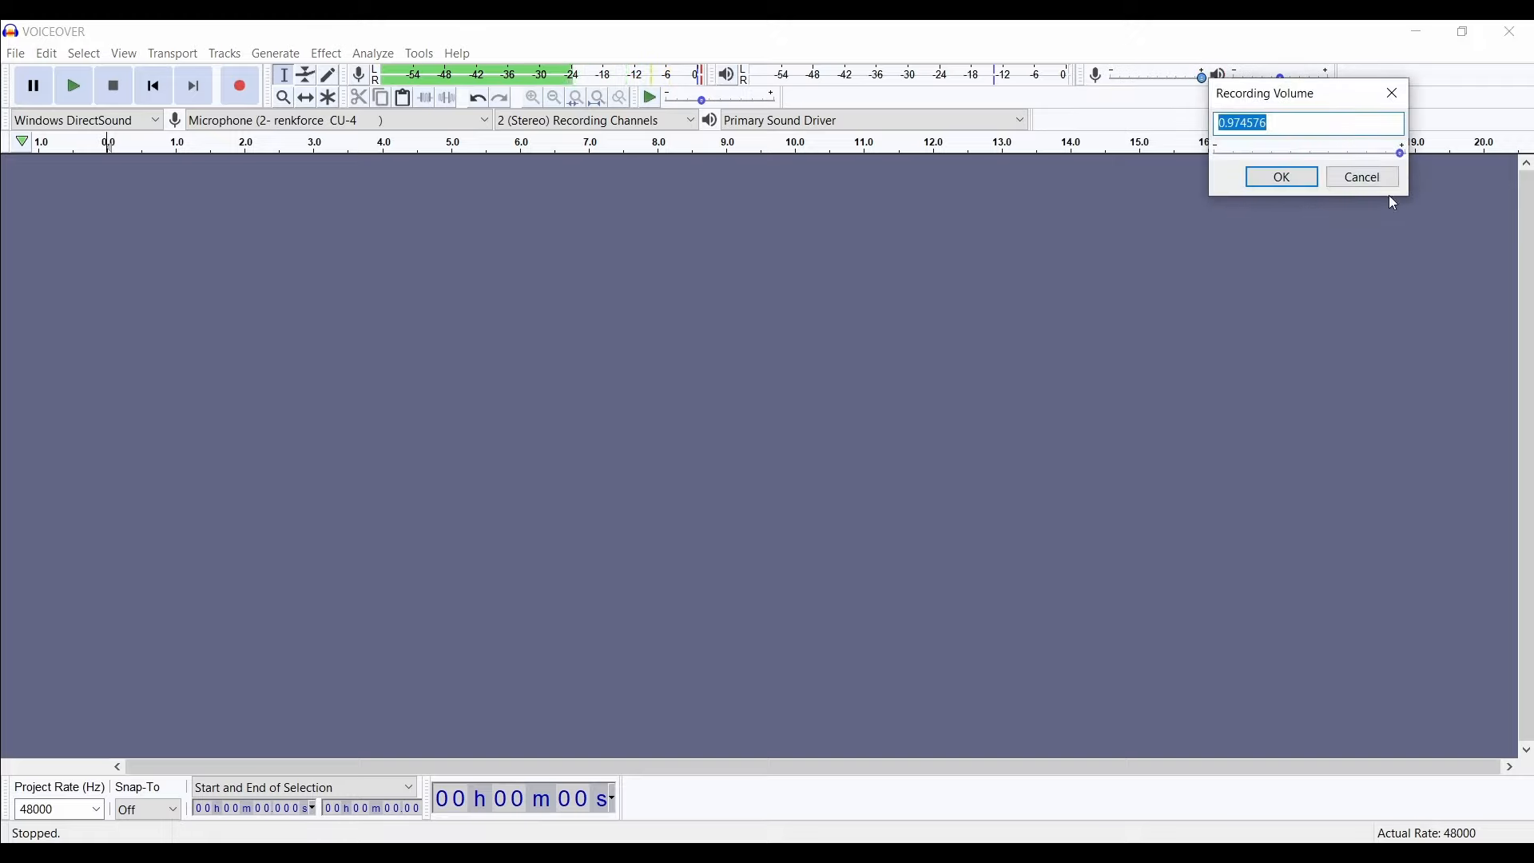
left_click(1360, 176)
Test the recording volume at about half and return it to just below maximum
left_click_drag(1204, 80, 1161, 83)
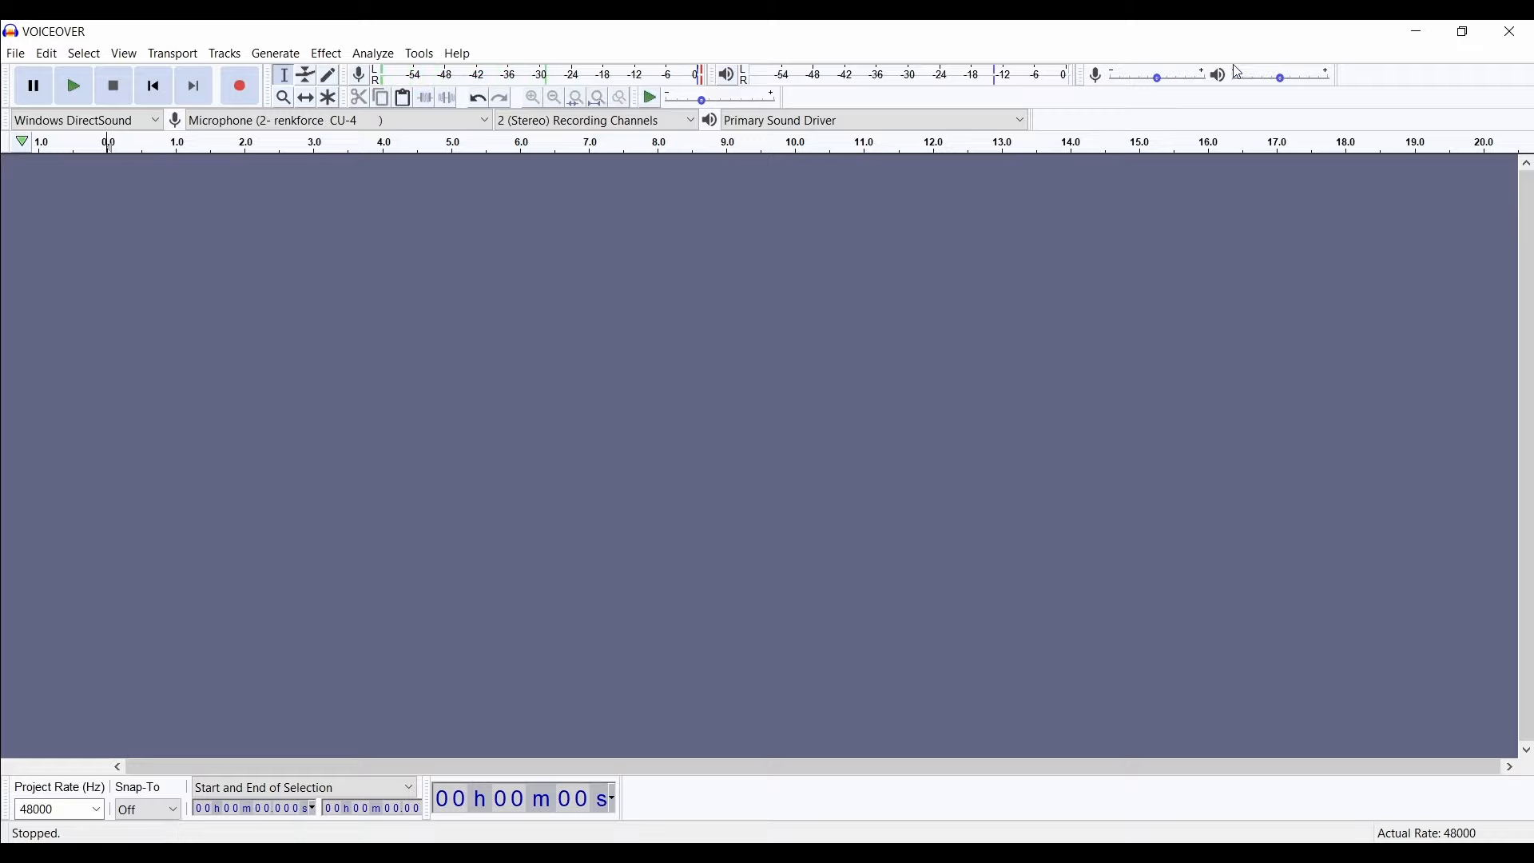
mouse_move(1166, 80)
left_mouse_down()
mouse_move(1201, 76)
mouse_move(1189, 87)
left_mouse_up()
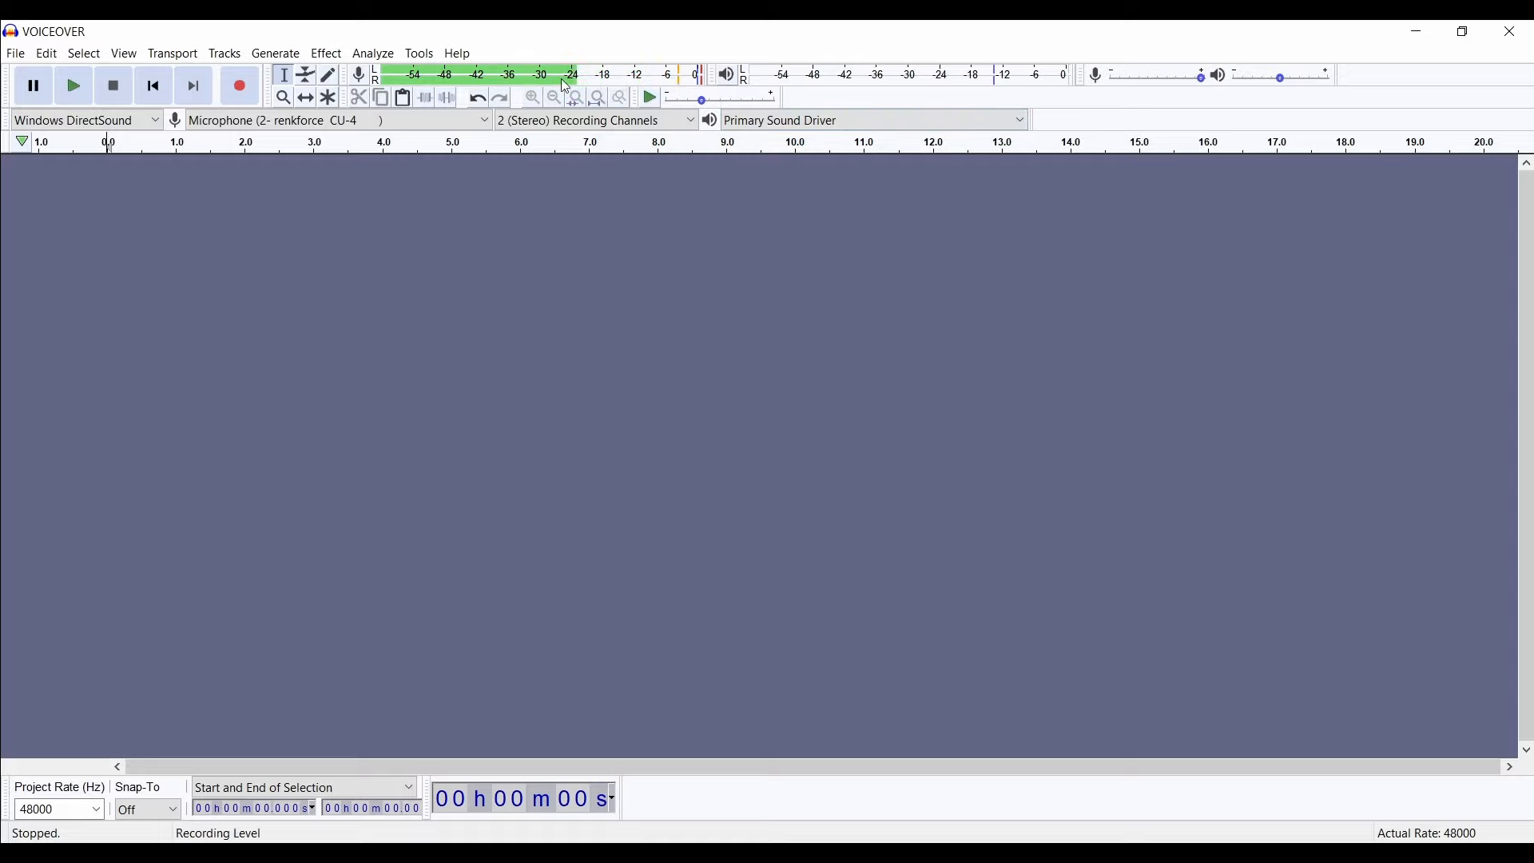
mouse_move(1209, 84)
Record a voice track about 55 seconds long, pausing and resuming at about 18 seconds, and save the project
key("r")
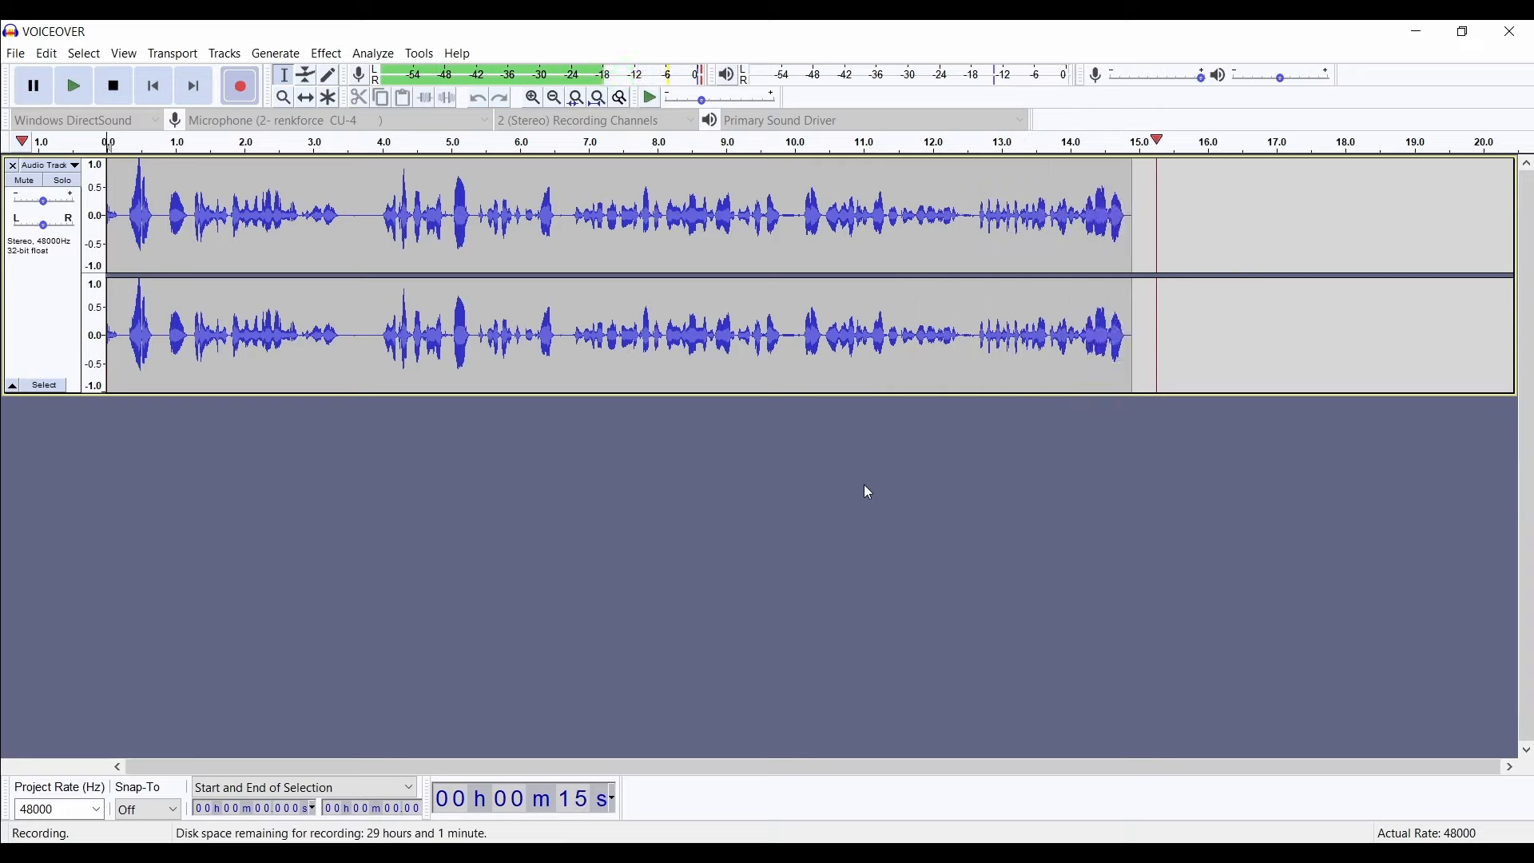
left_click(33, 86)
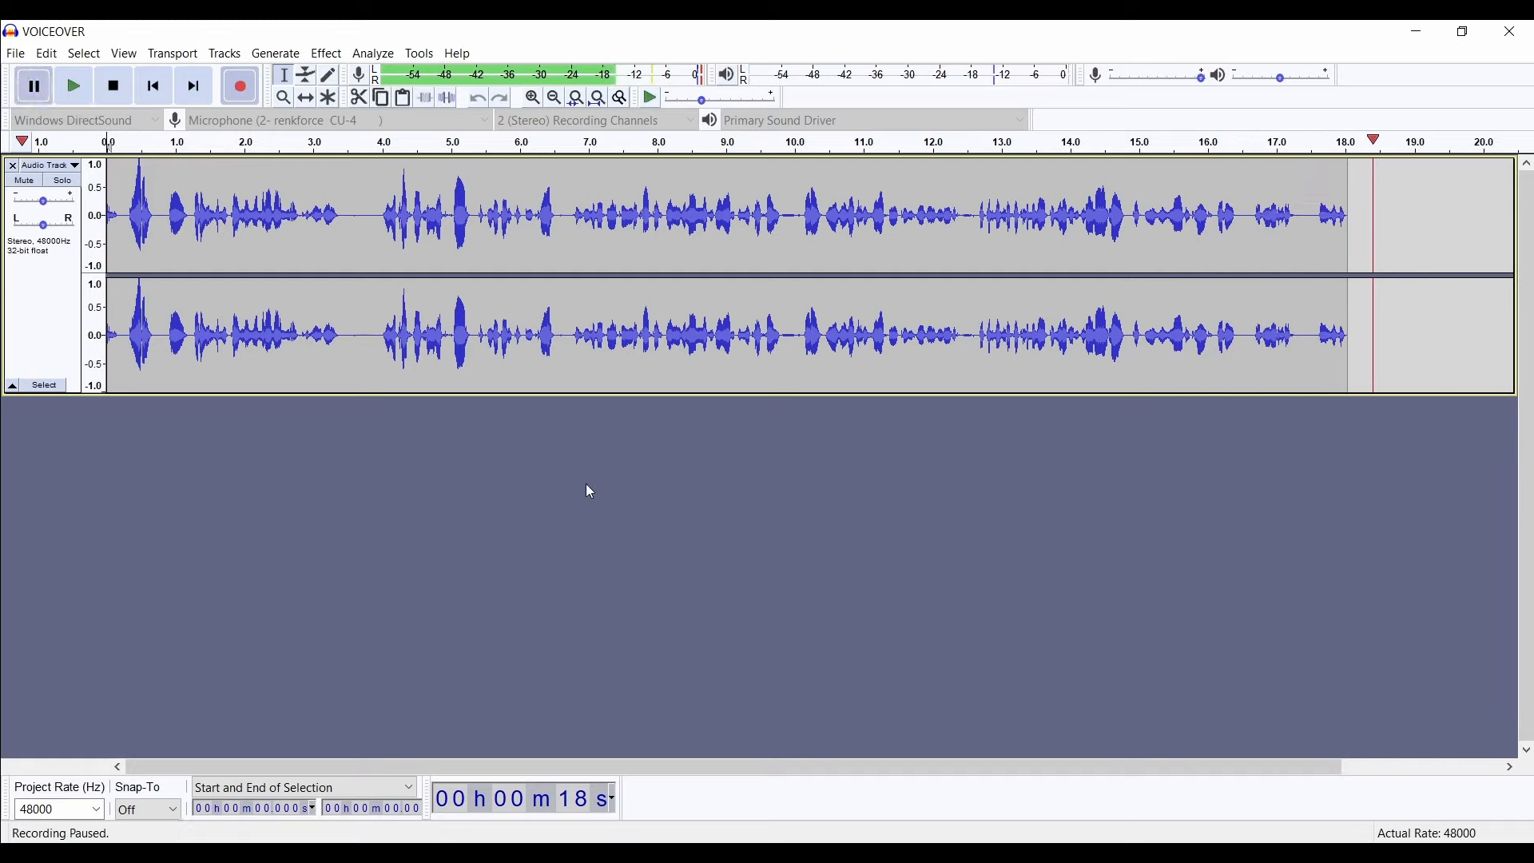
left_click(36, 90)
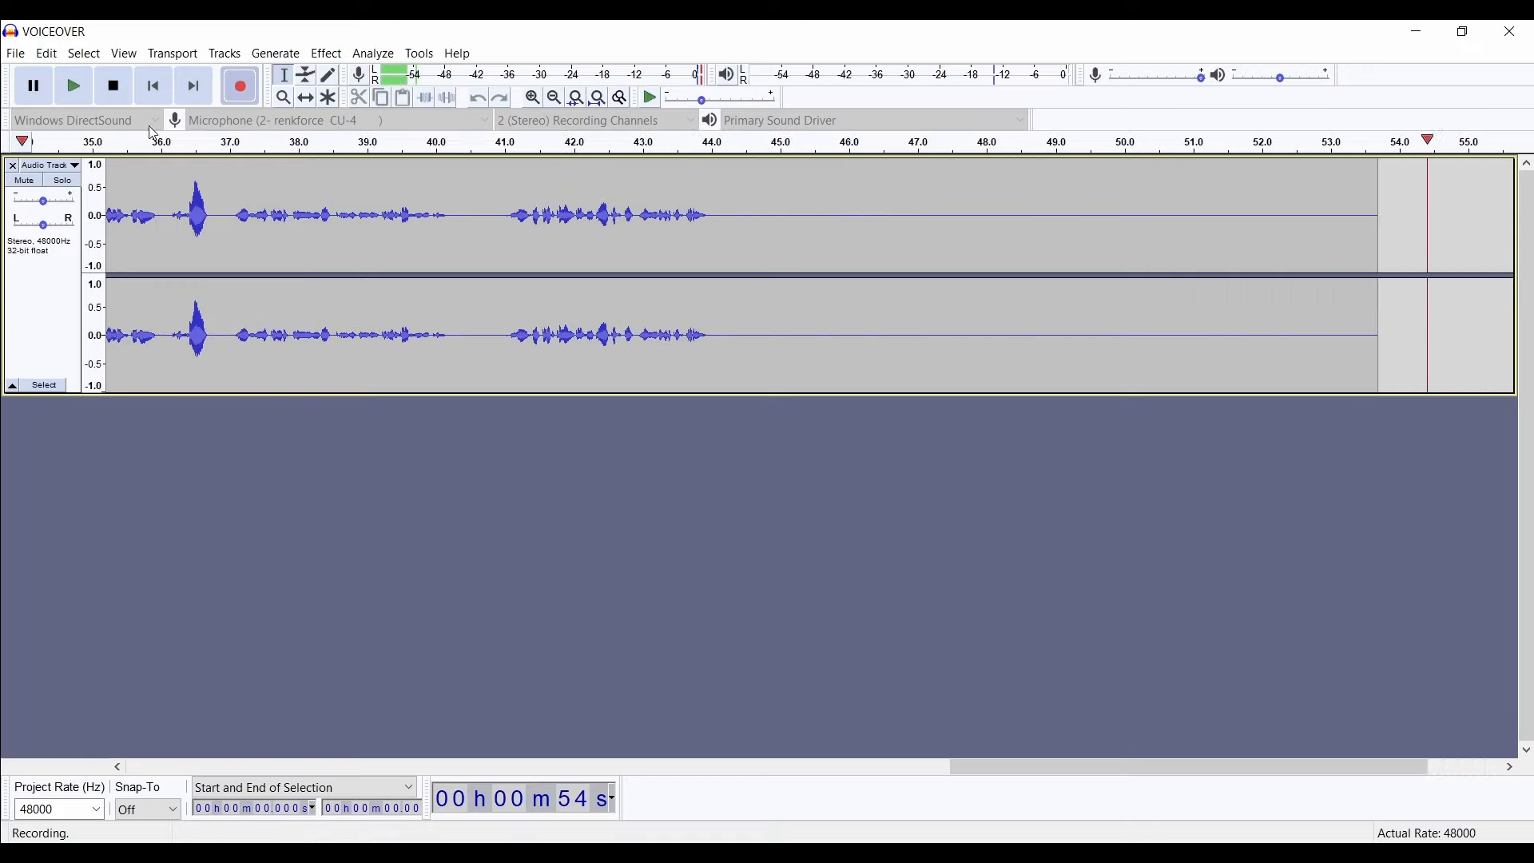
left_click(104, 98)
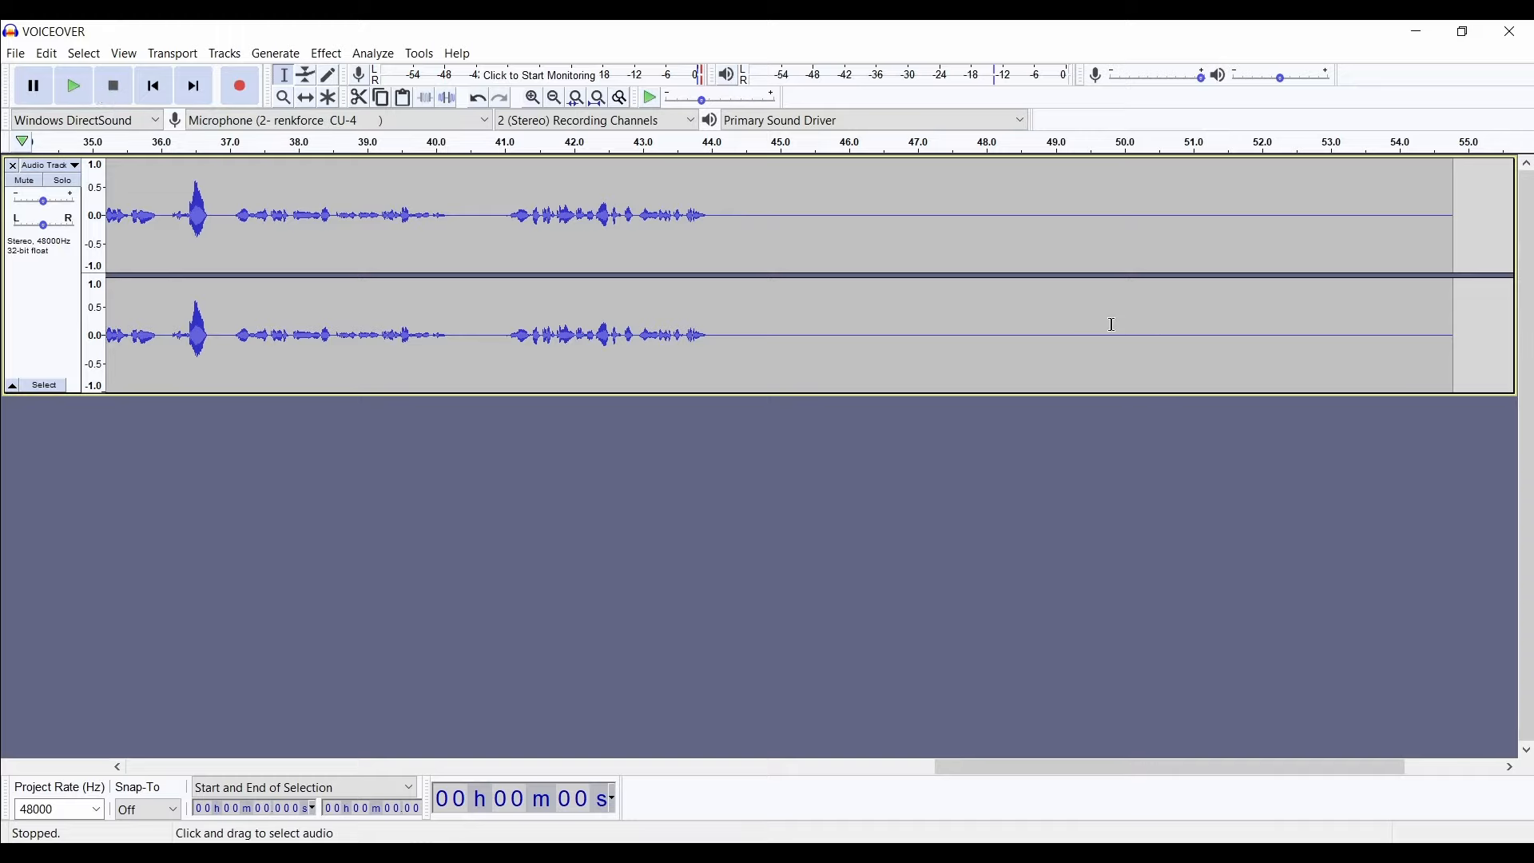
left_click_drag(1000, 768, 610, 719)
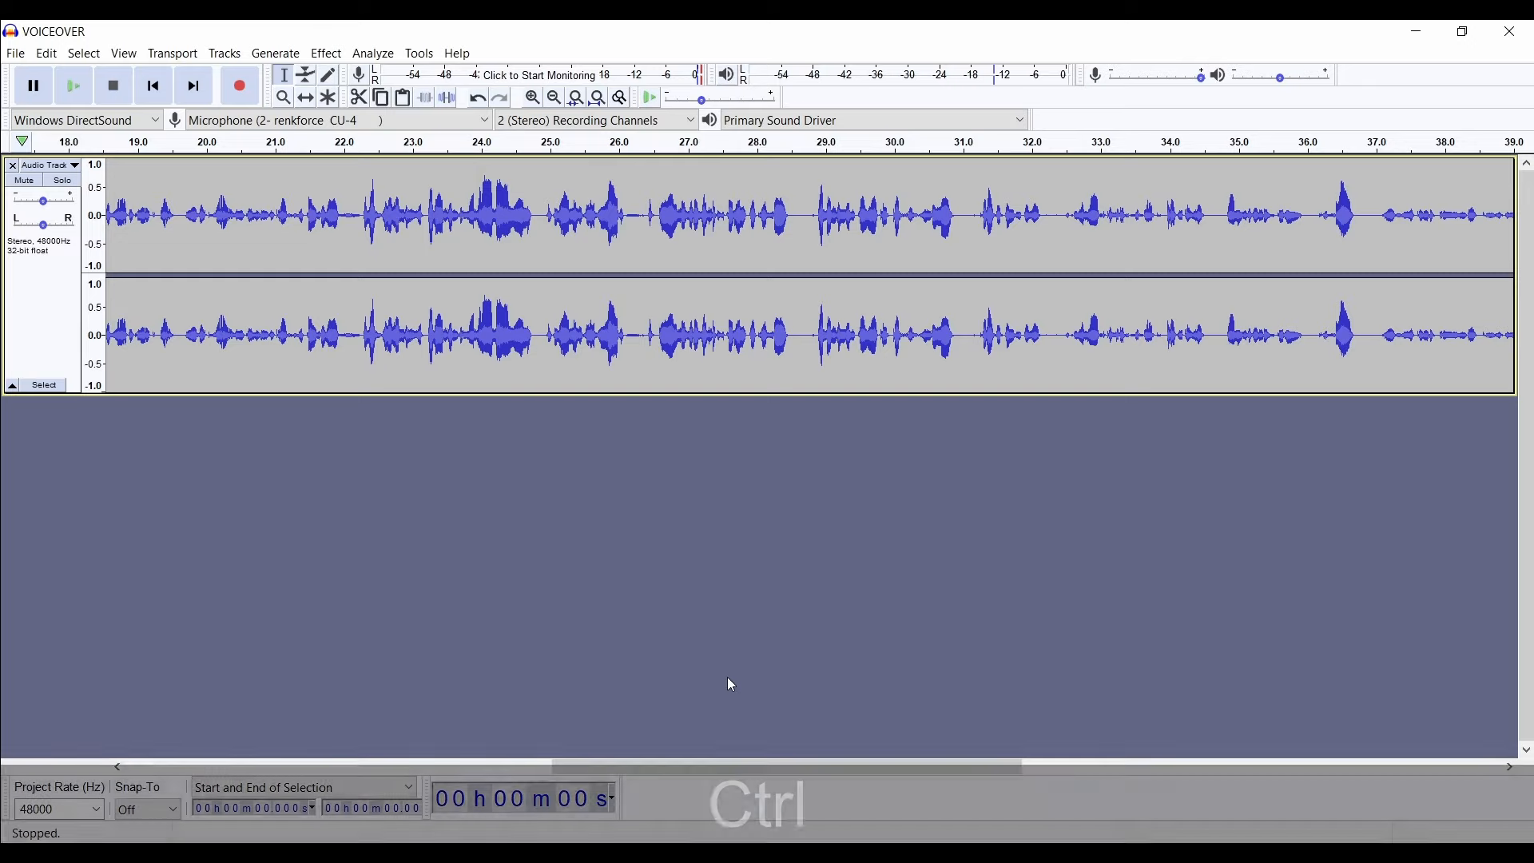
key("ctrl+s")
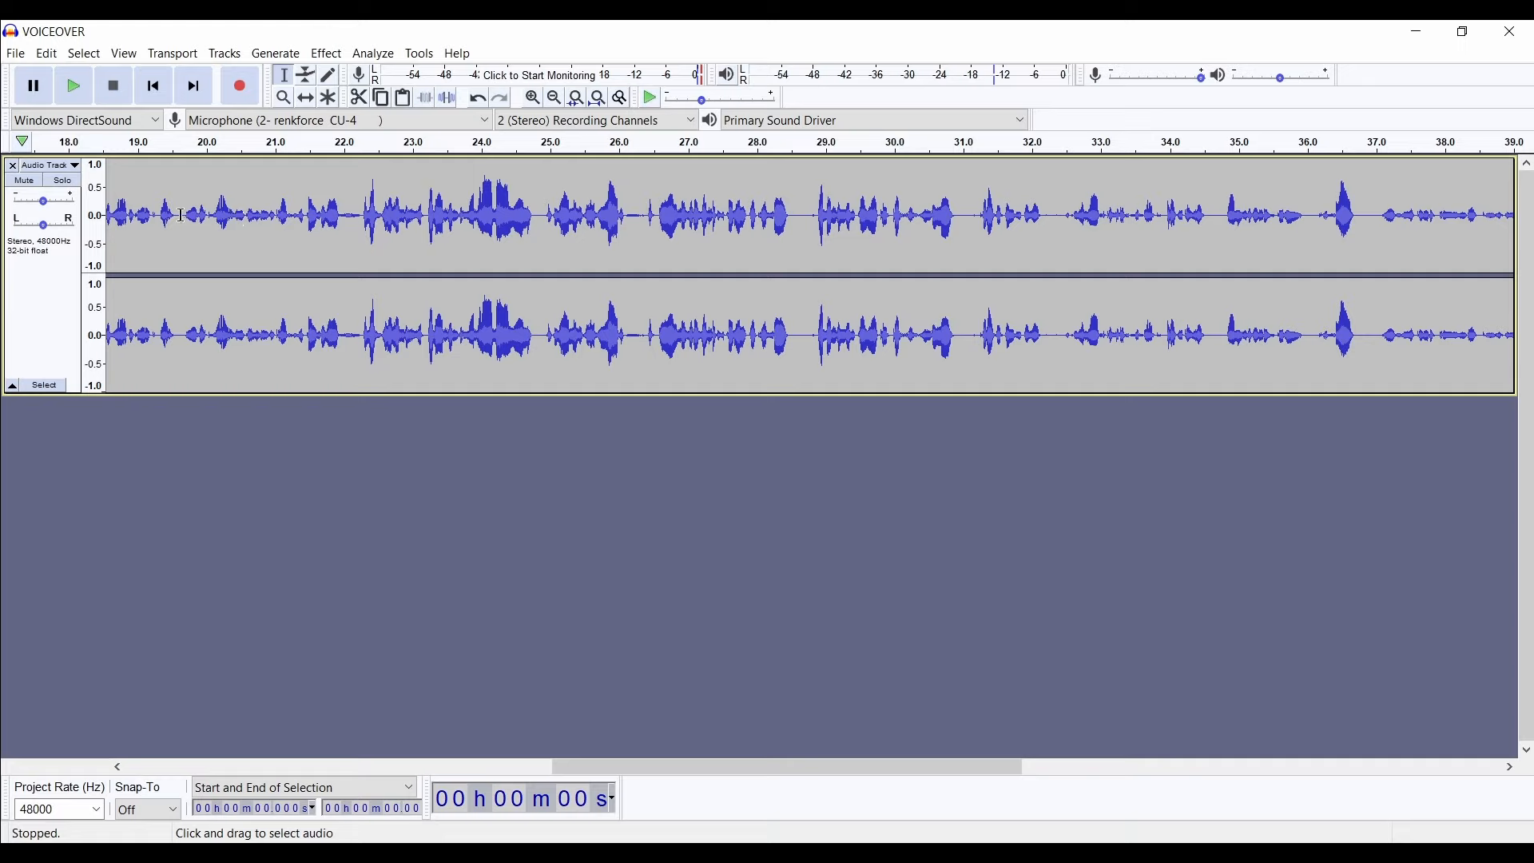
Play a few seconds of the recording from about the 22-second mark and stop playback
left_click(175, 214)
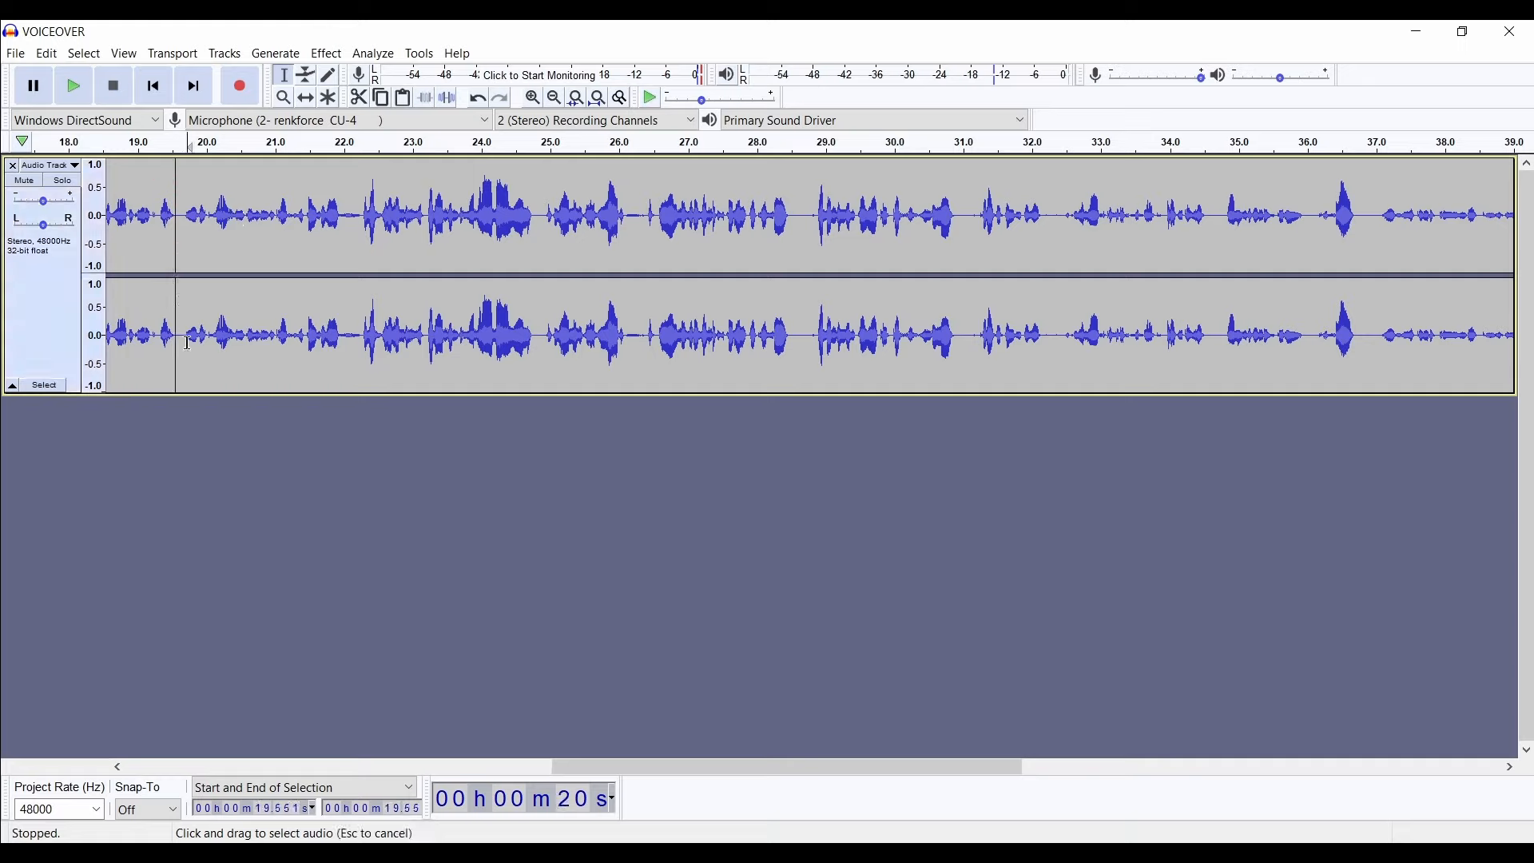
left_click(178, 214)
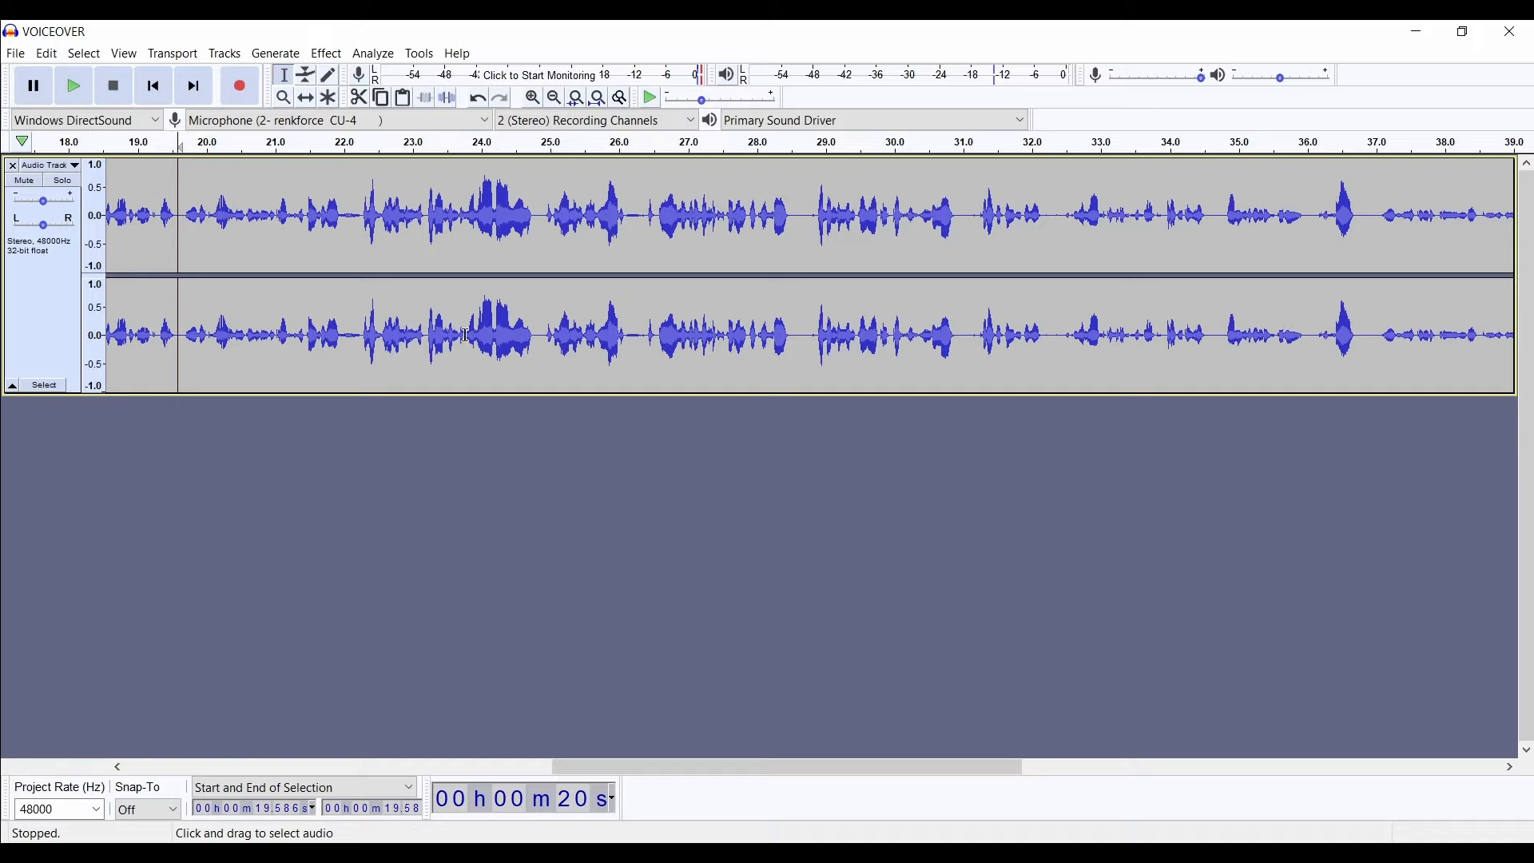
left_click(249, 177)
left_click(774, 204)
left_click(58, 240)
left_click(341, 197)
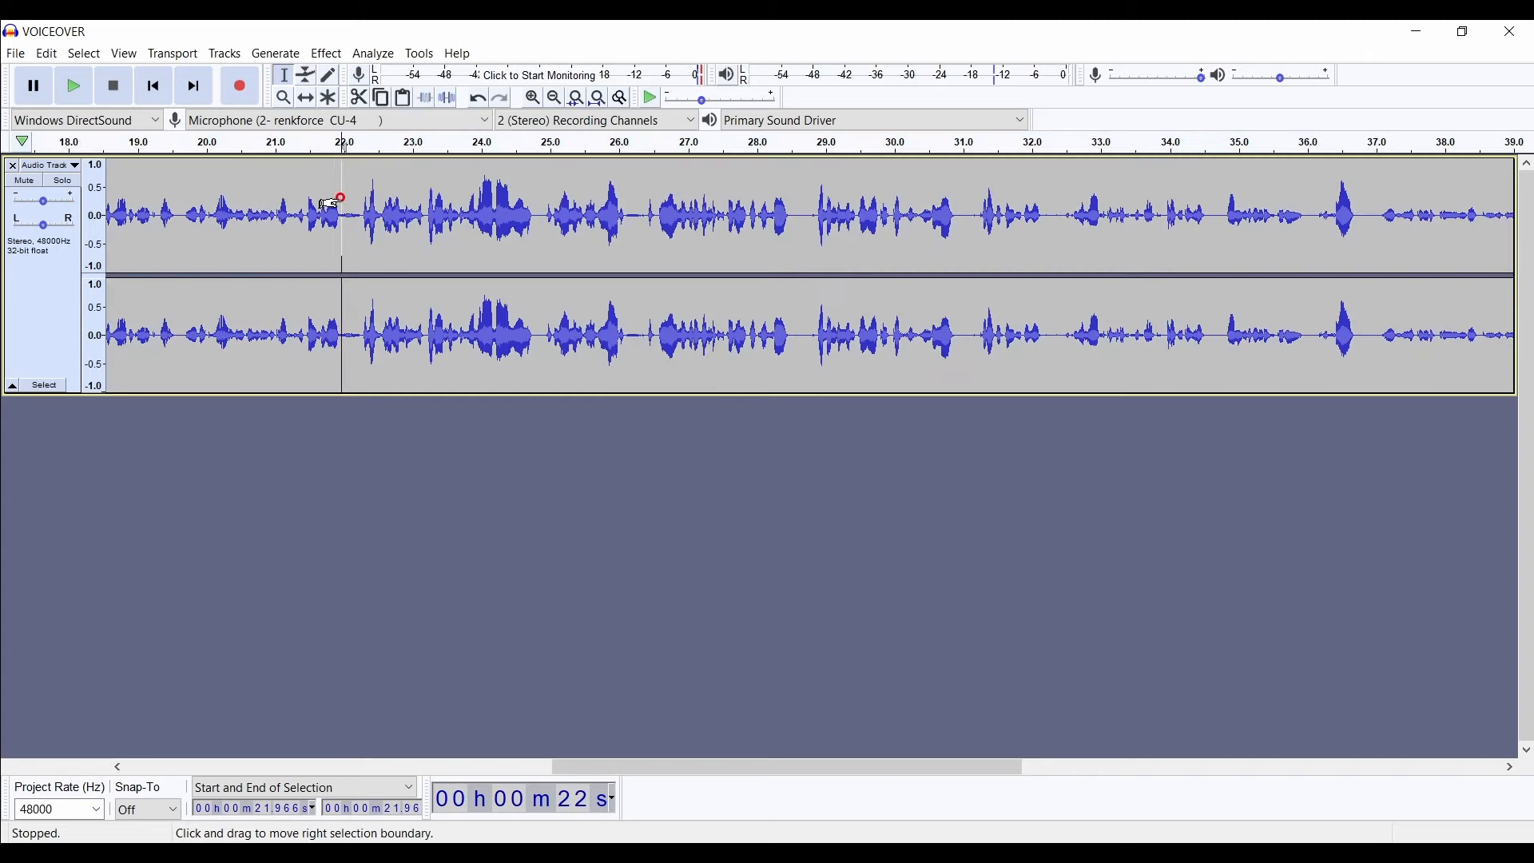
key("space")
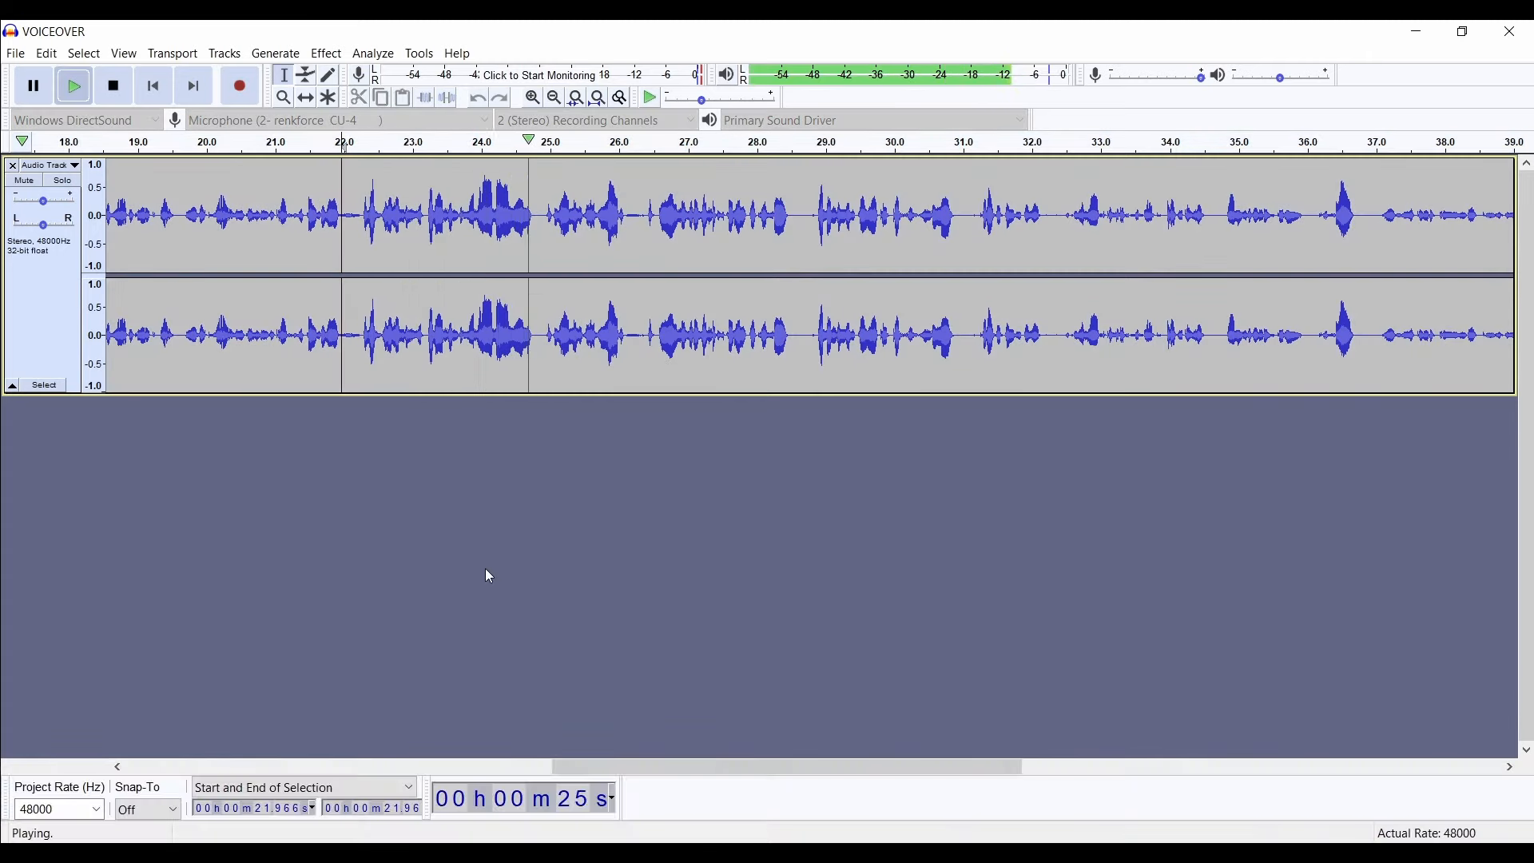
key("space")
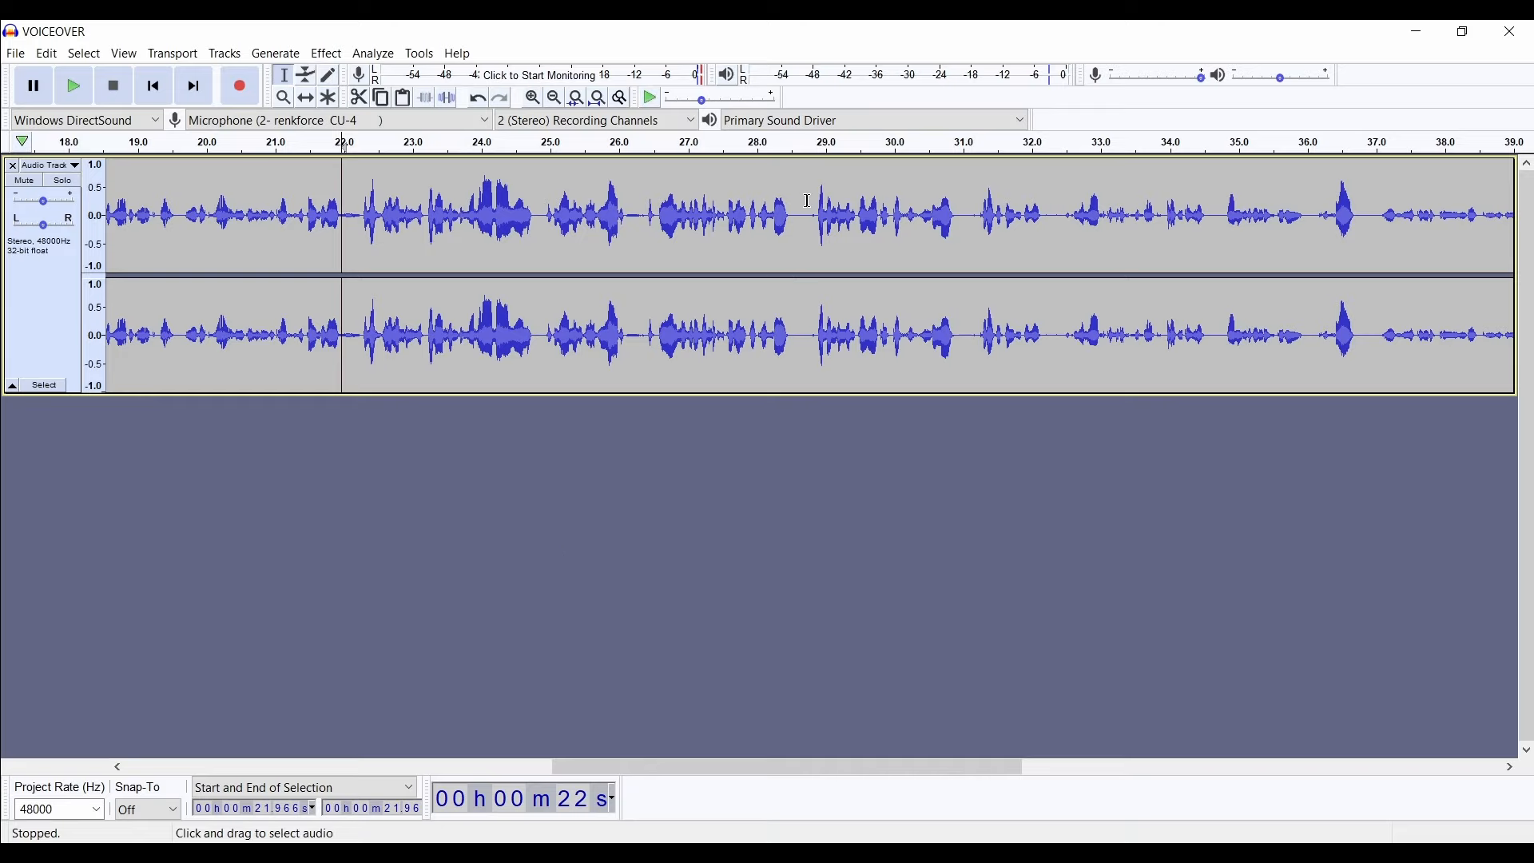
Delete the spoken passage between about 28.7 and 31 seconds from the track
left_click_drag(808, 200, 963, 205)
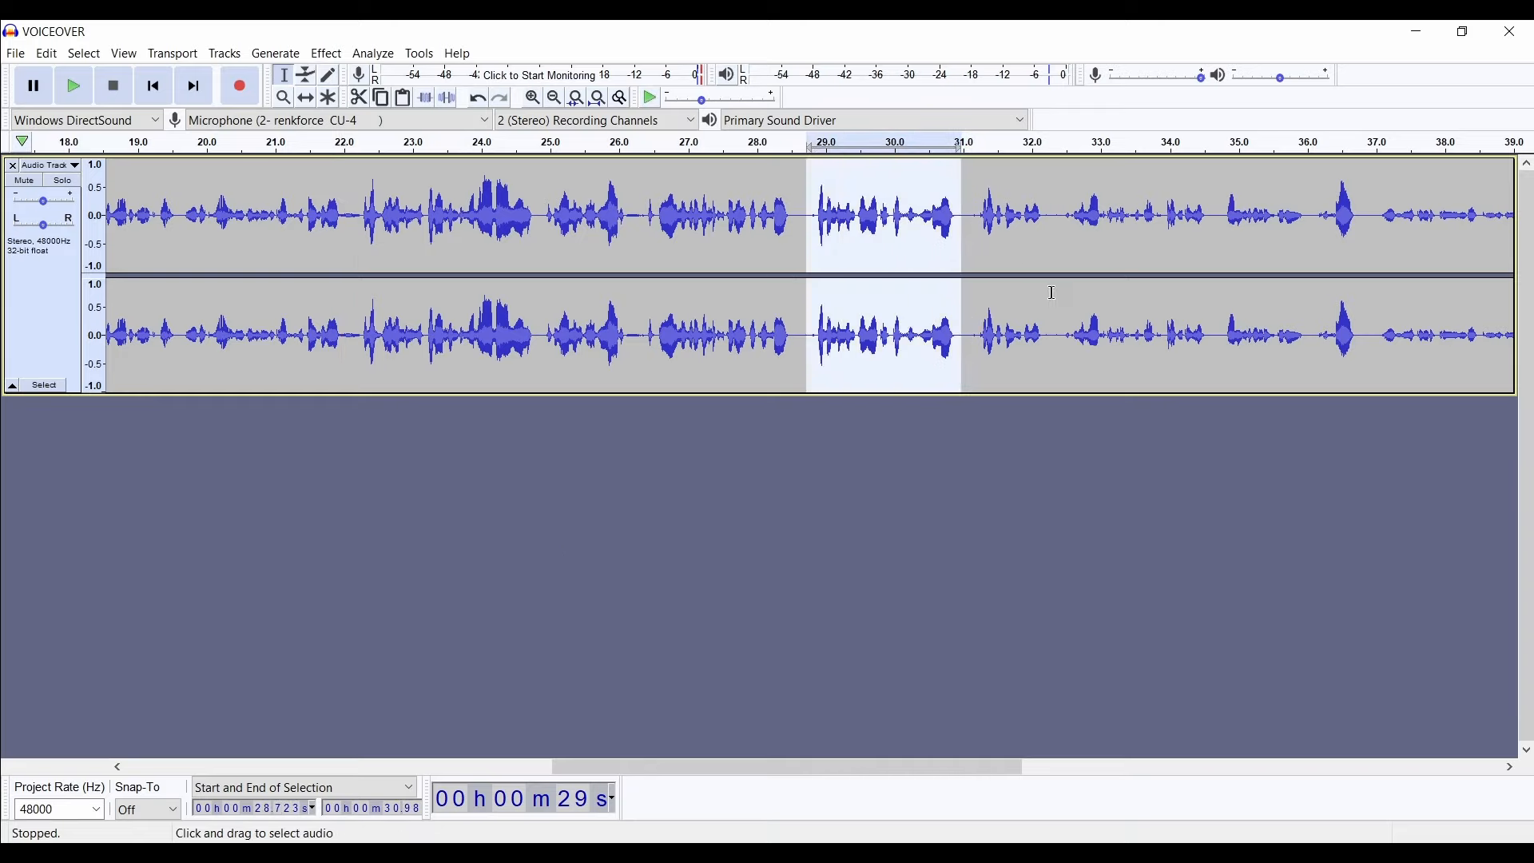
key("Delete")
left_click(1015, 281)
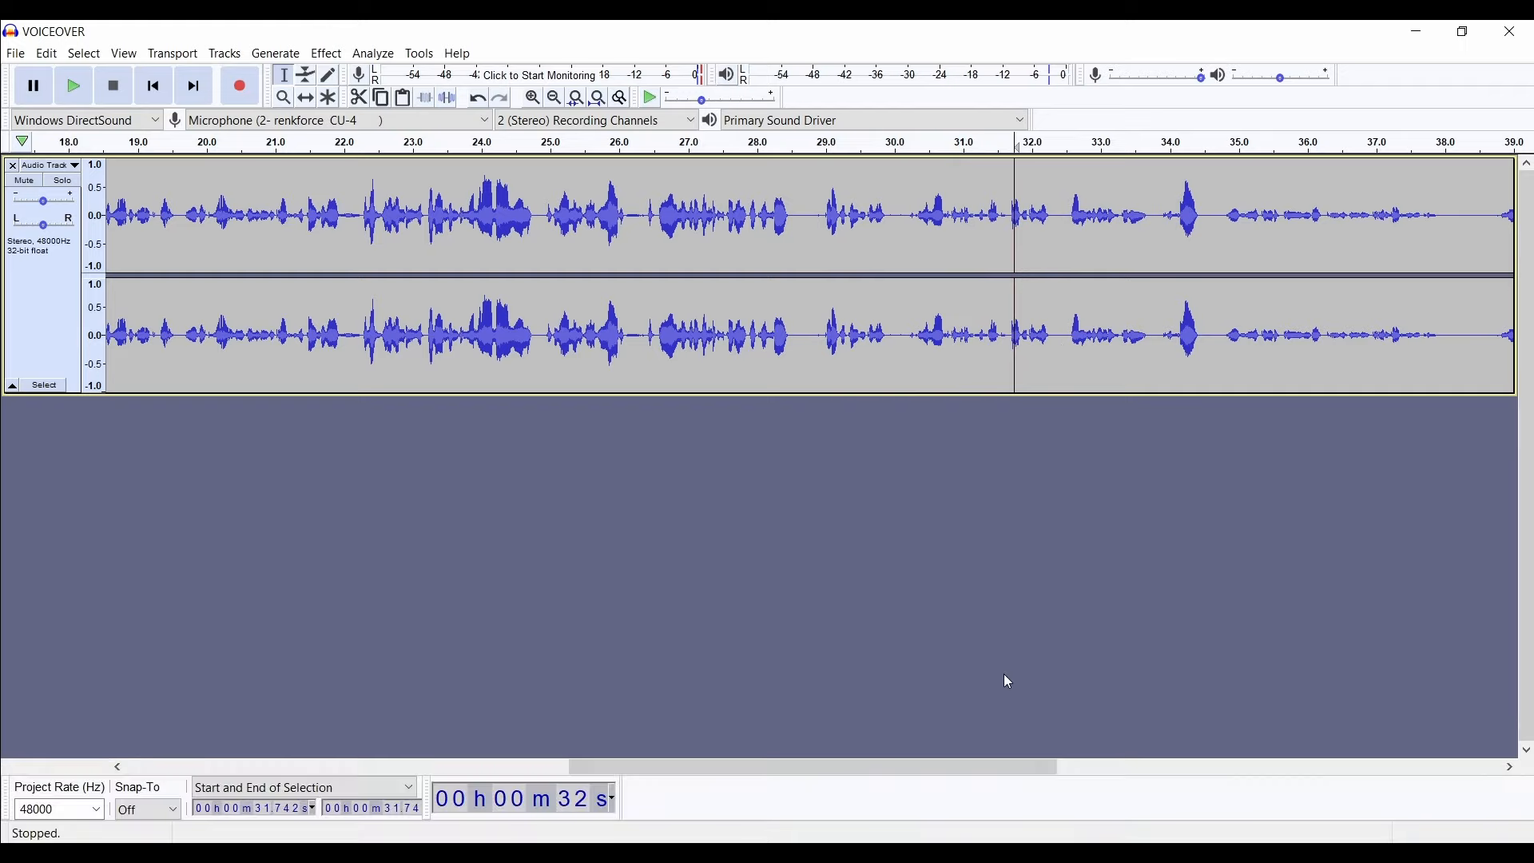
Play the silent end of the track from about 42 seconds to check its background noise level
left_click_drag(978, 765, 1351, 781)
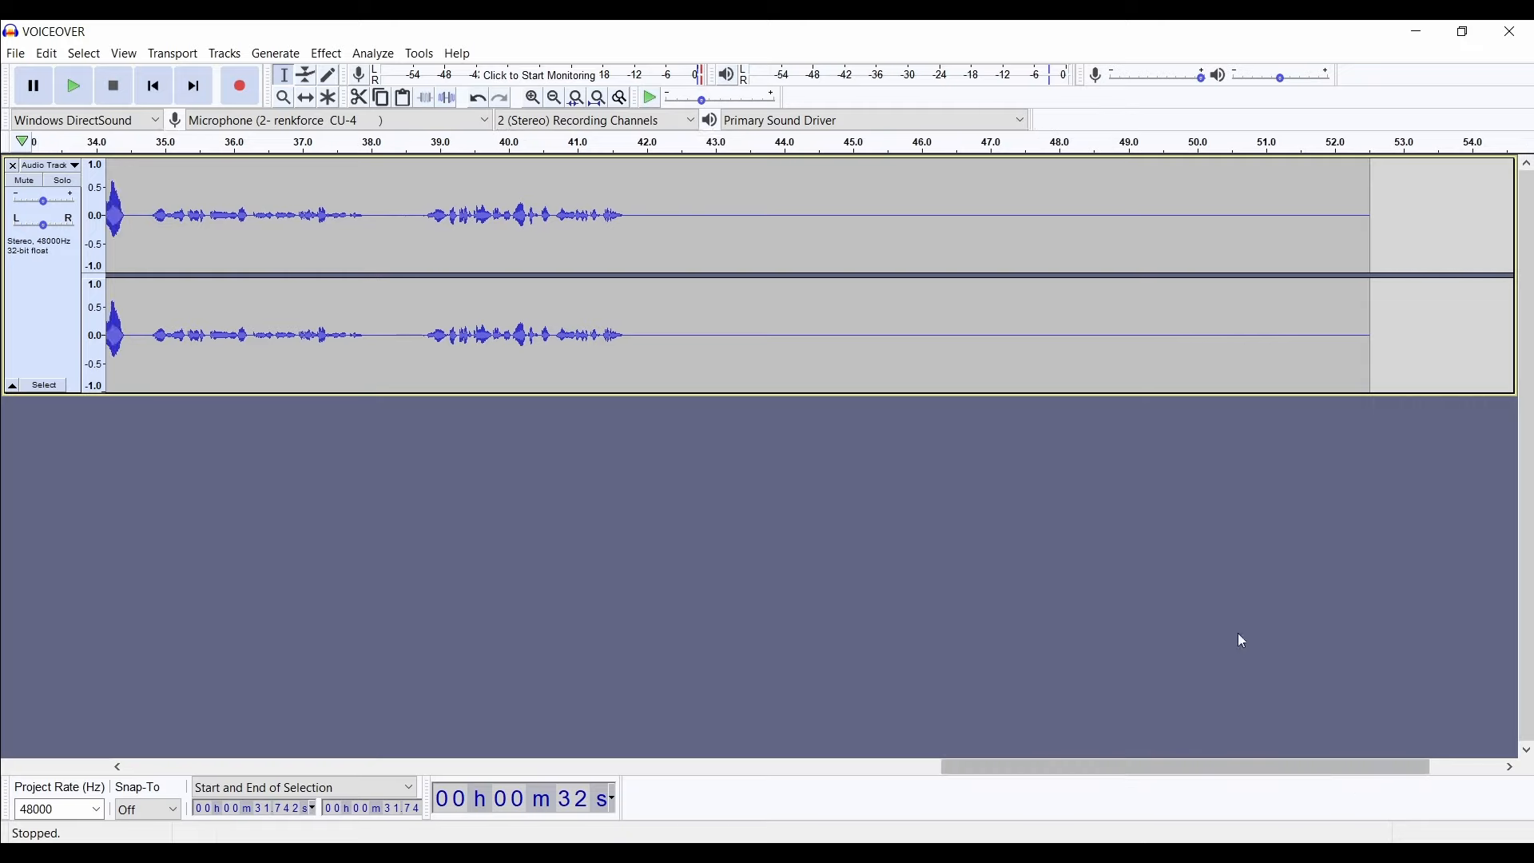
left_click(632, 210)
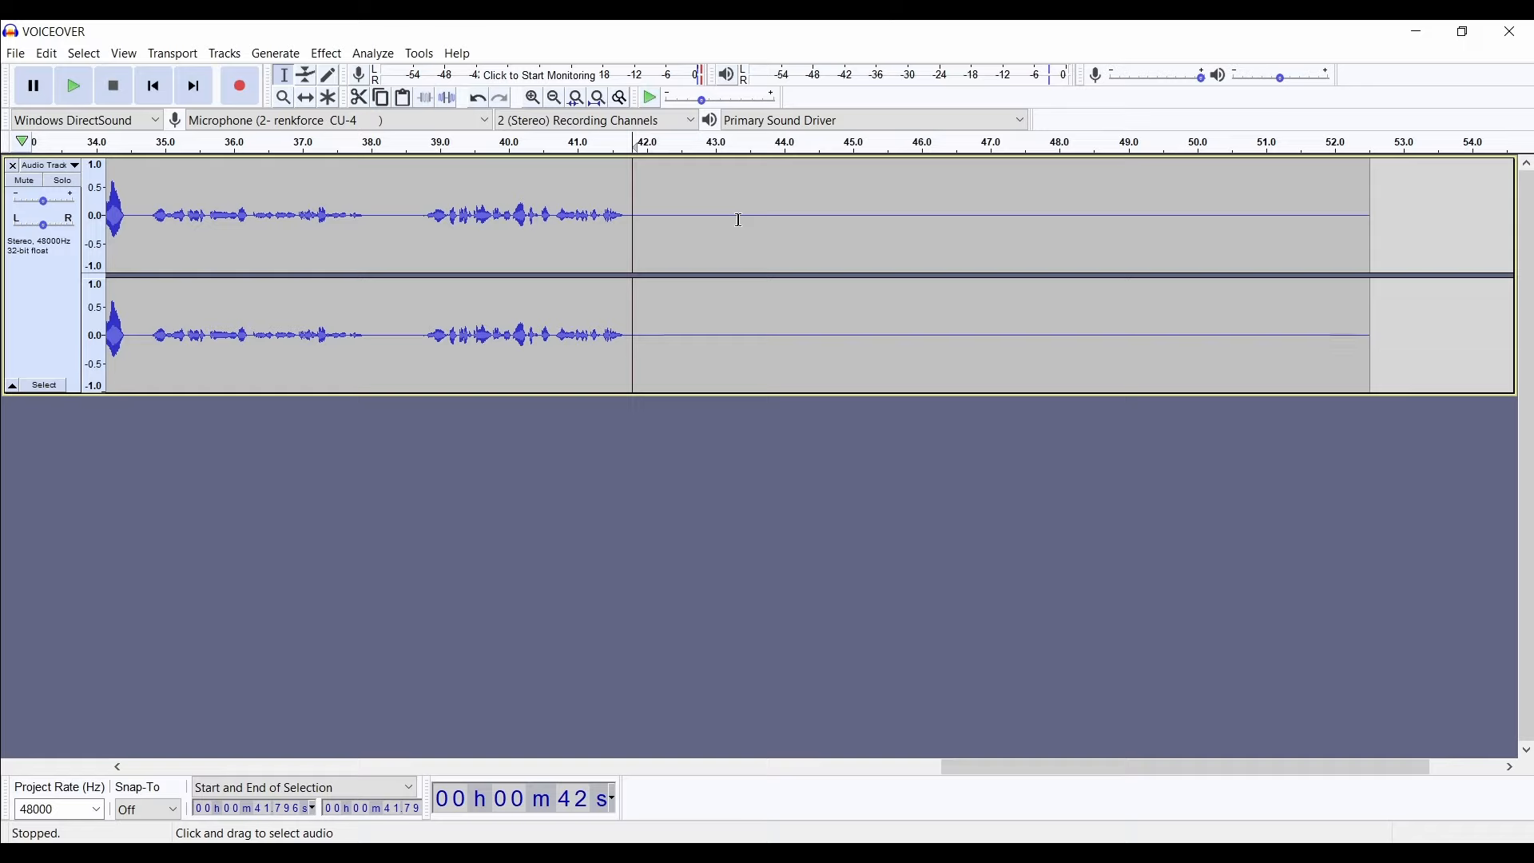
left_click(642, 212)
key("space")
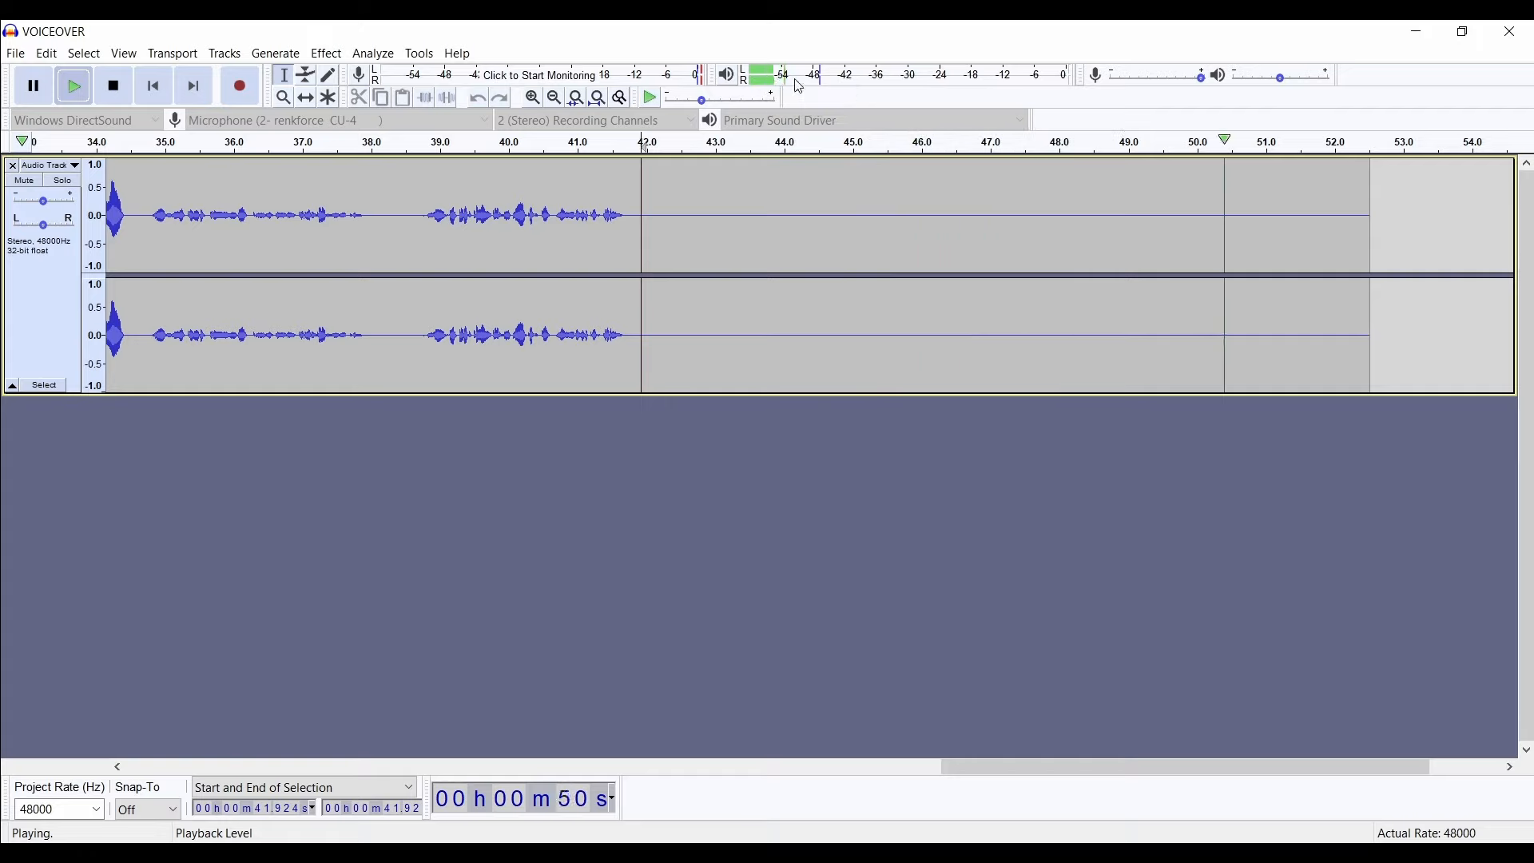
key("space")
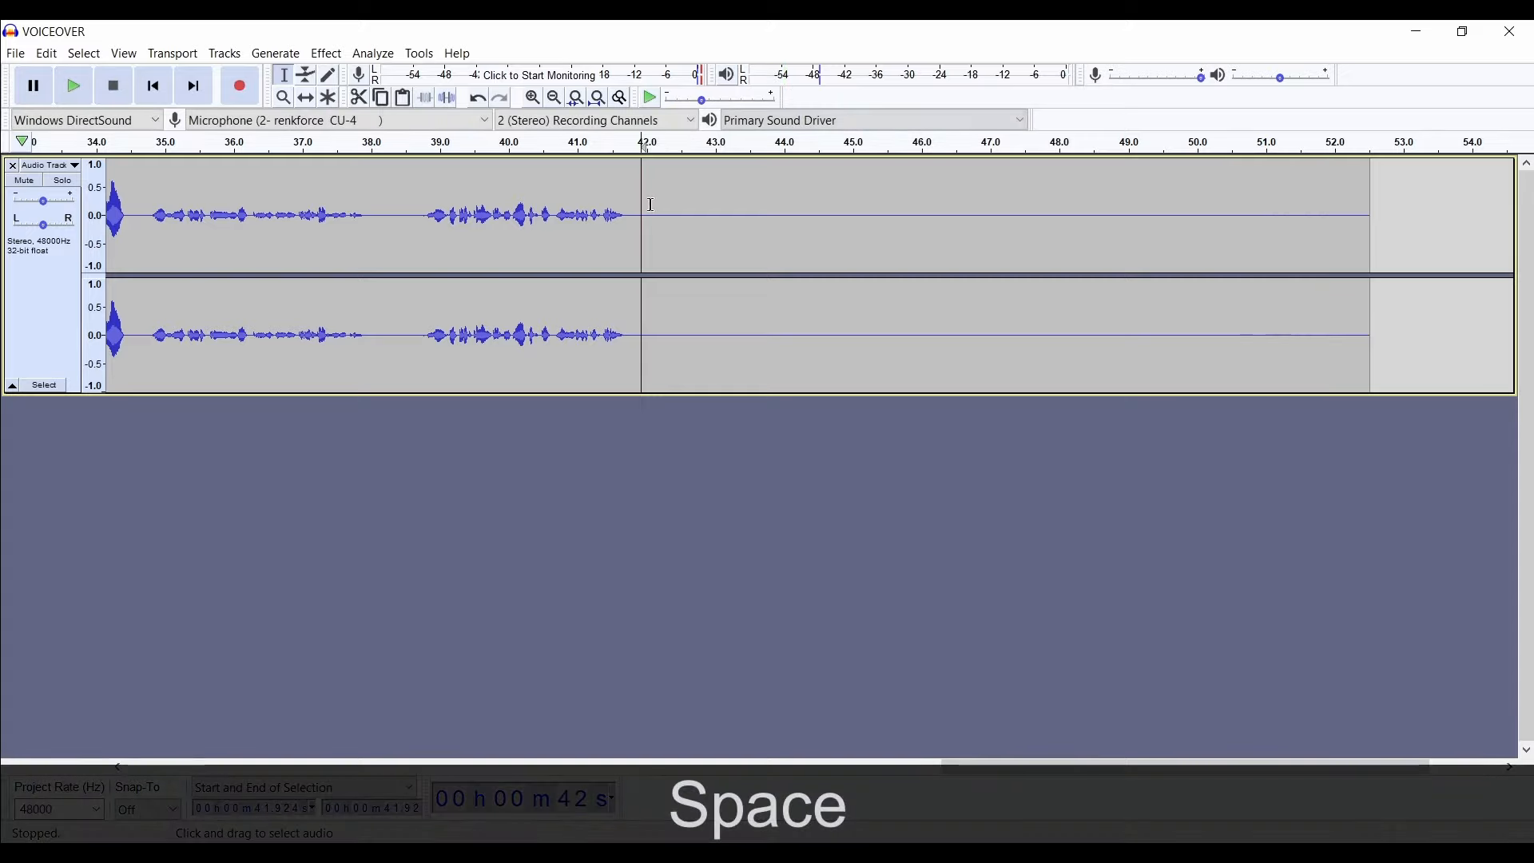
left_click(651, 206)
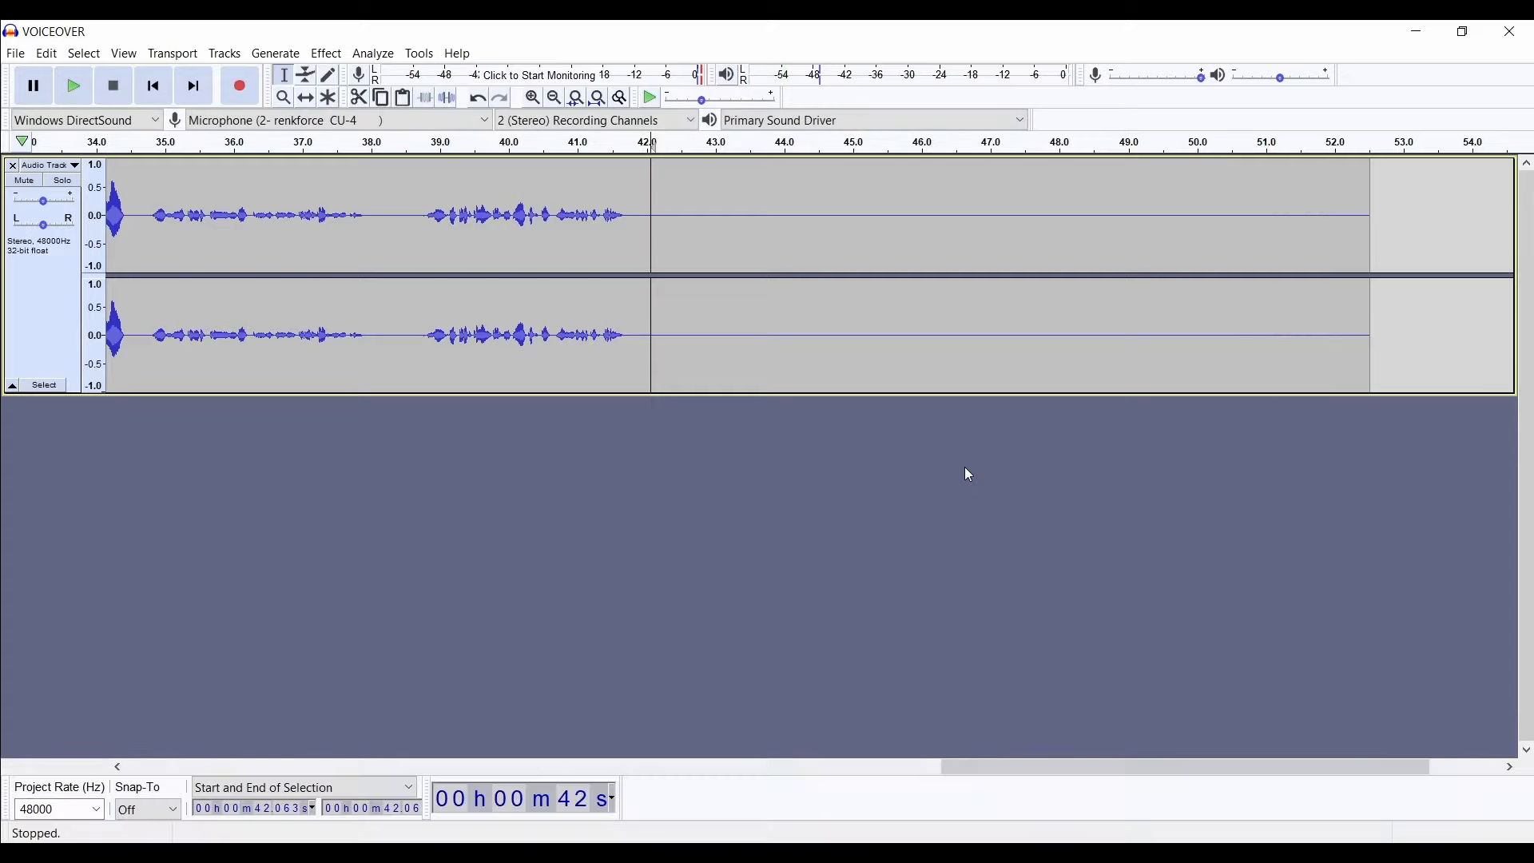
key("space")
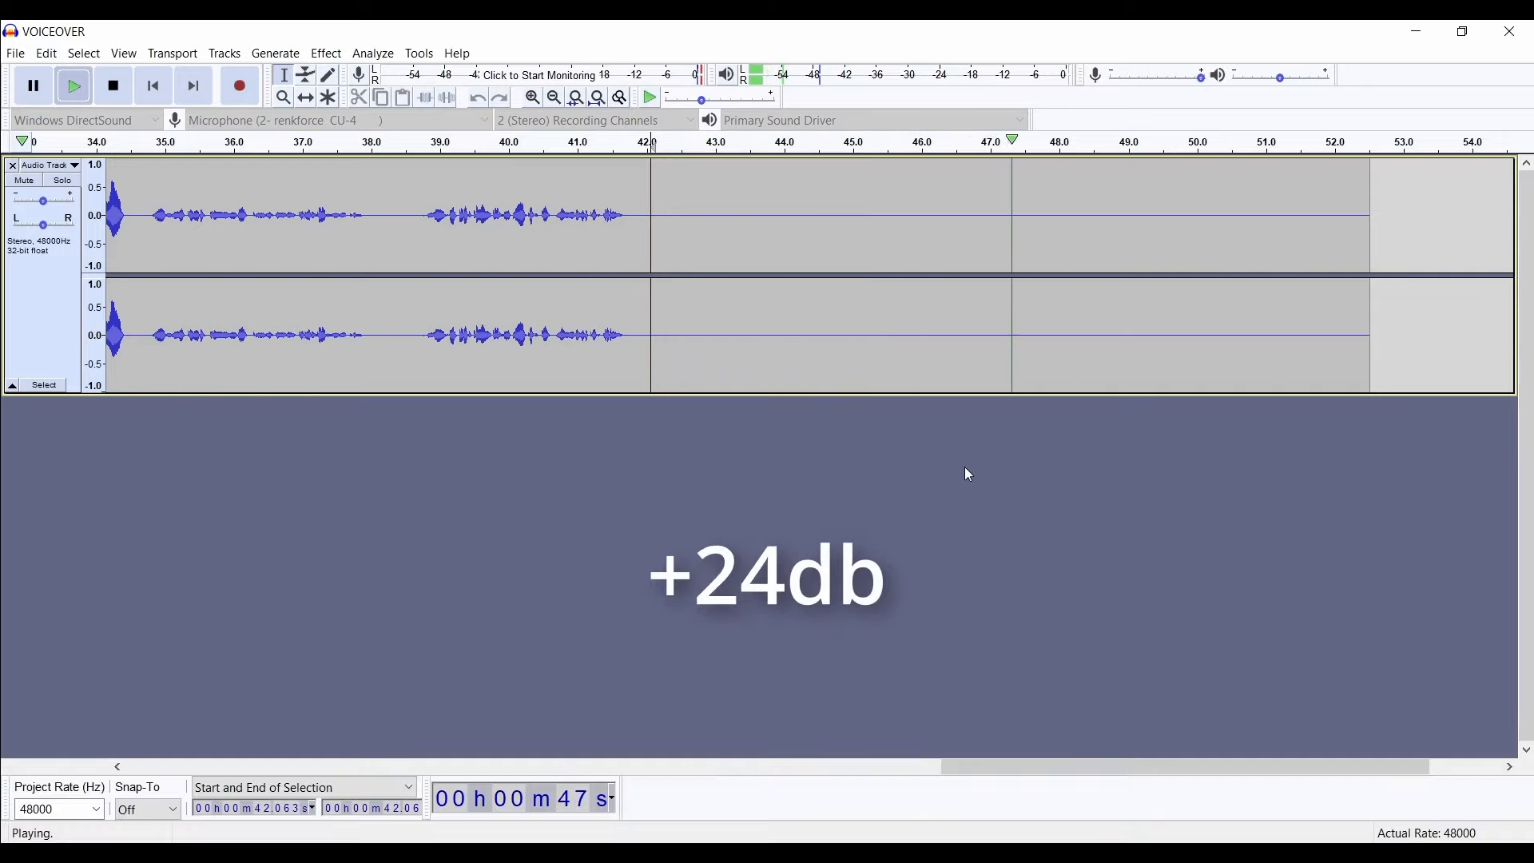
key("space")
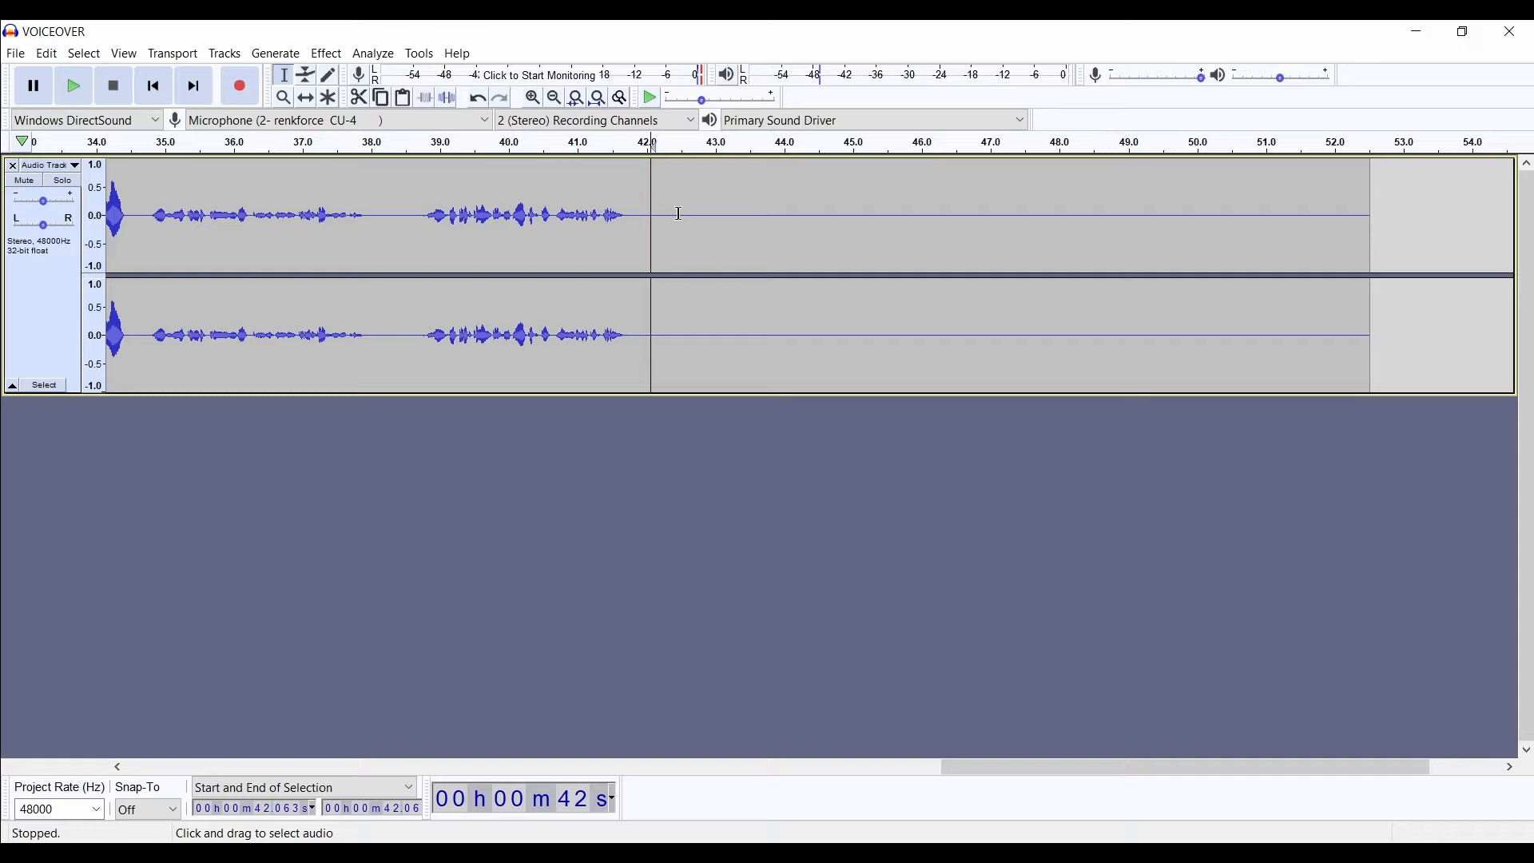
Capture a noise profile for Noise Reduction from the silent stretch between about 43.4 and 51.9 seconds
left_click_drag(672, 213, 1346, 232)
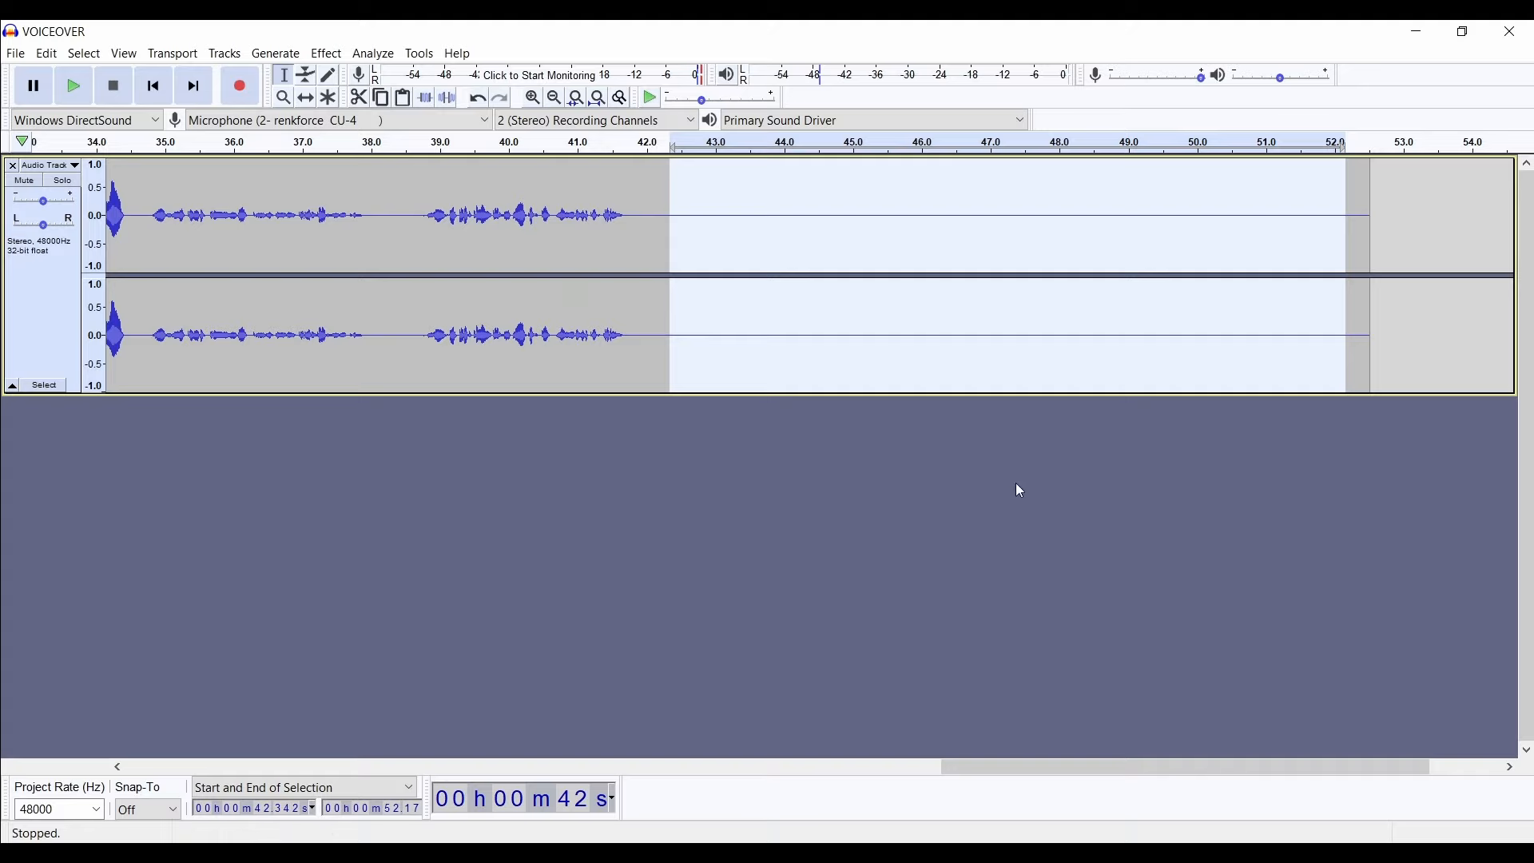
left_click_drag(625, 212, 1494, 228)
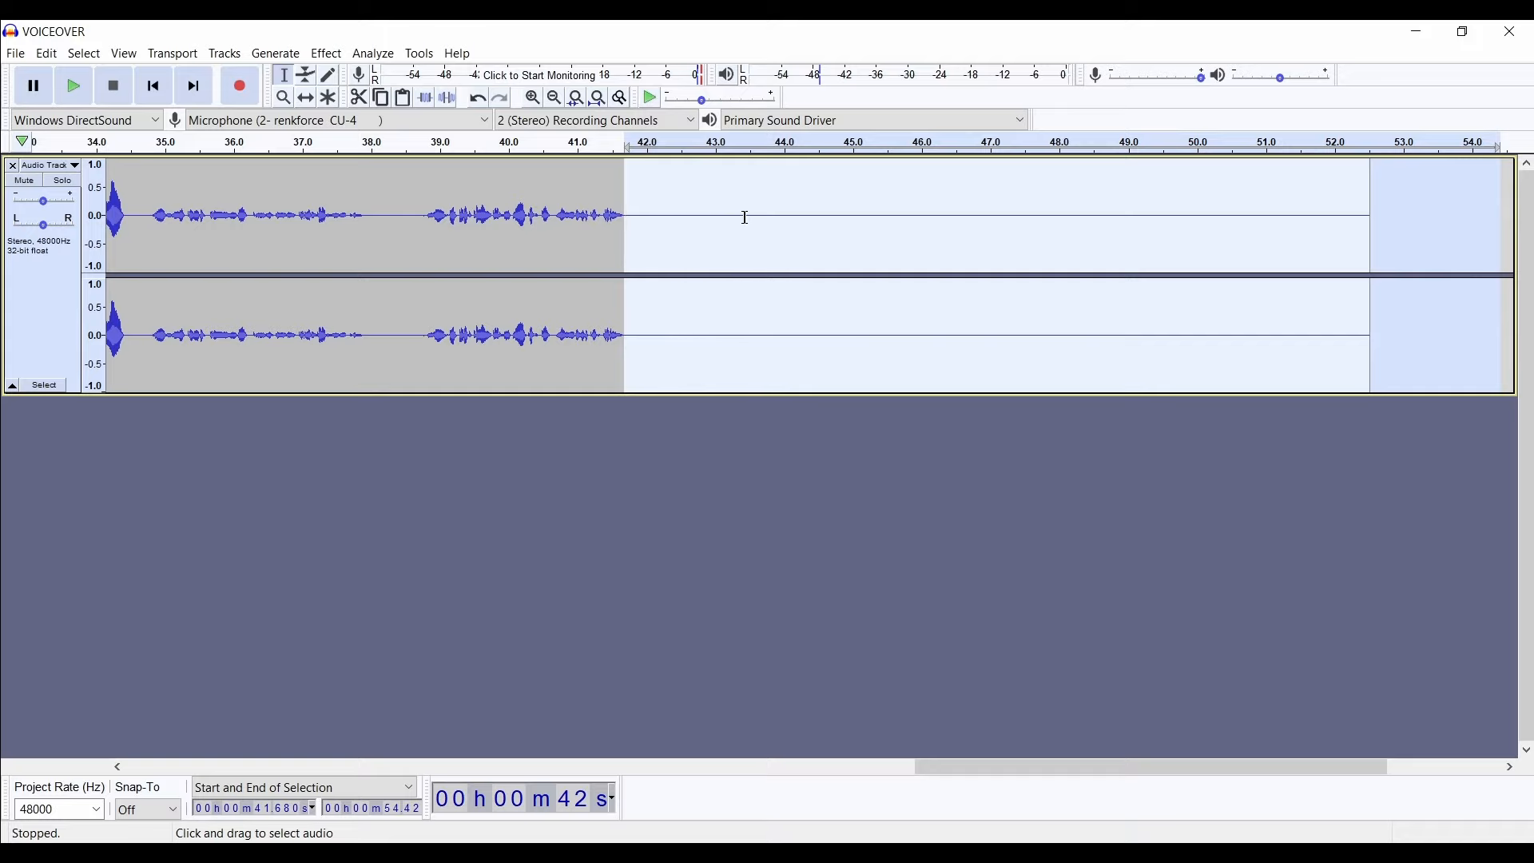
left_click_drag(749, 218, 1333, 231)
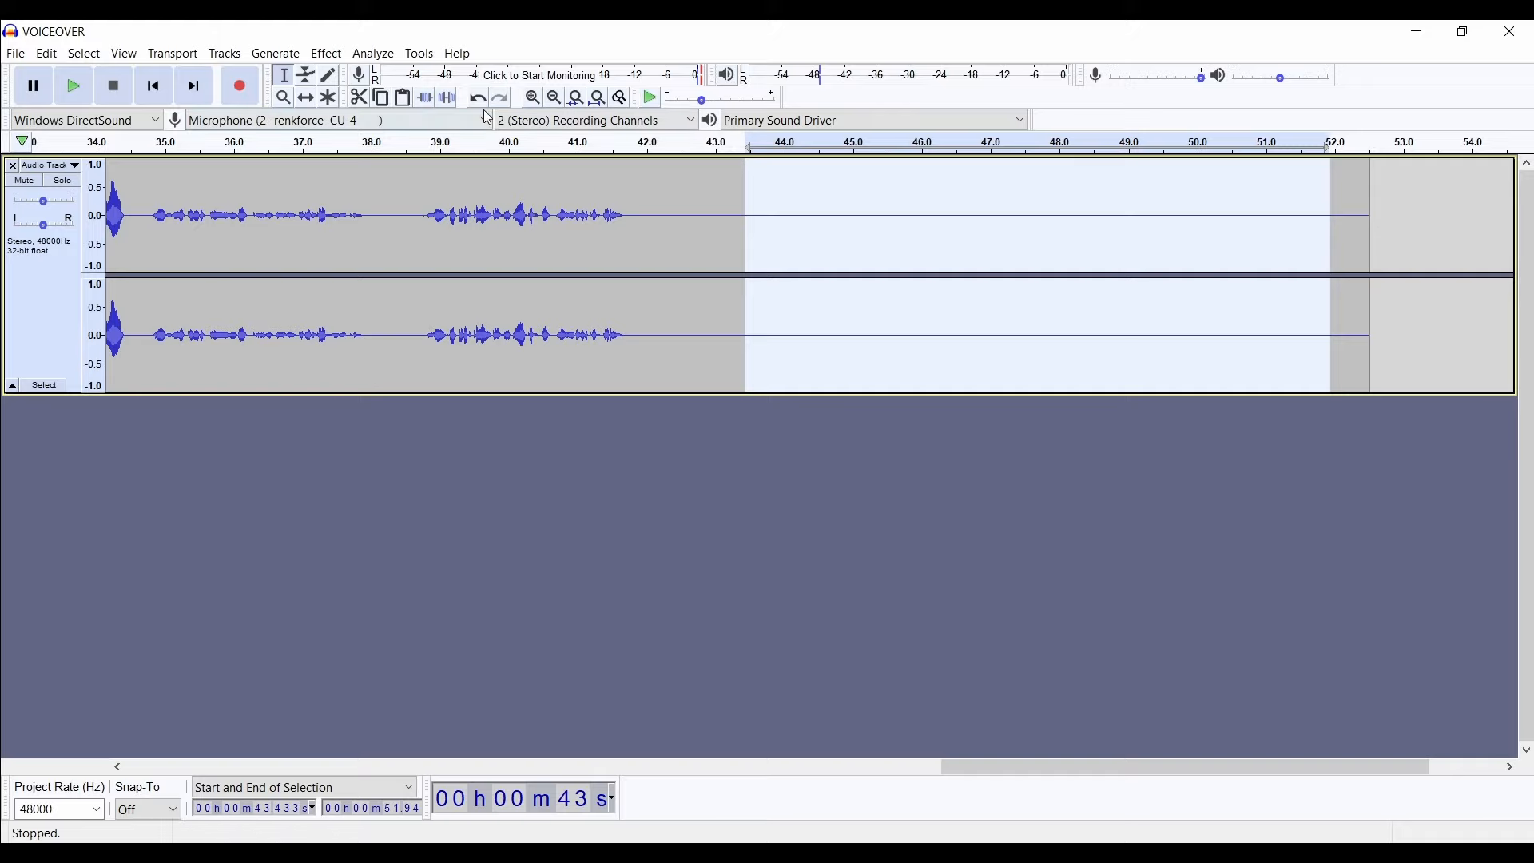
left_click(327, 55)
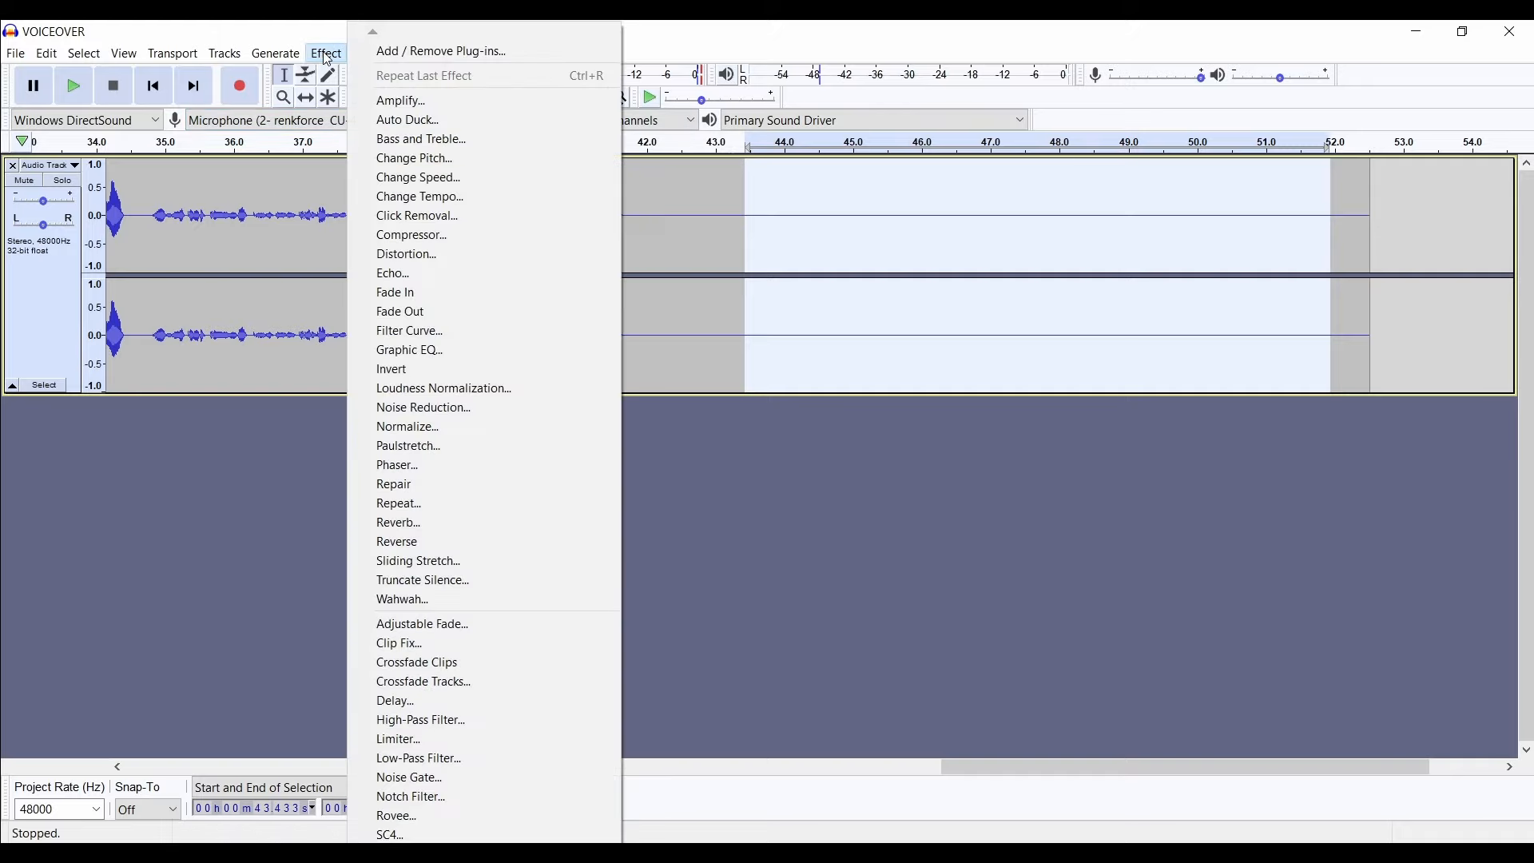
left_click(512, 418)
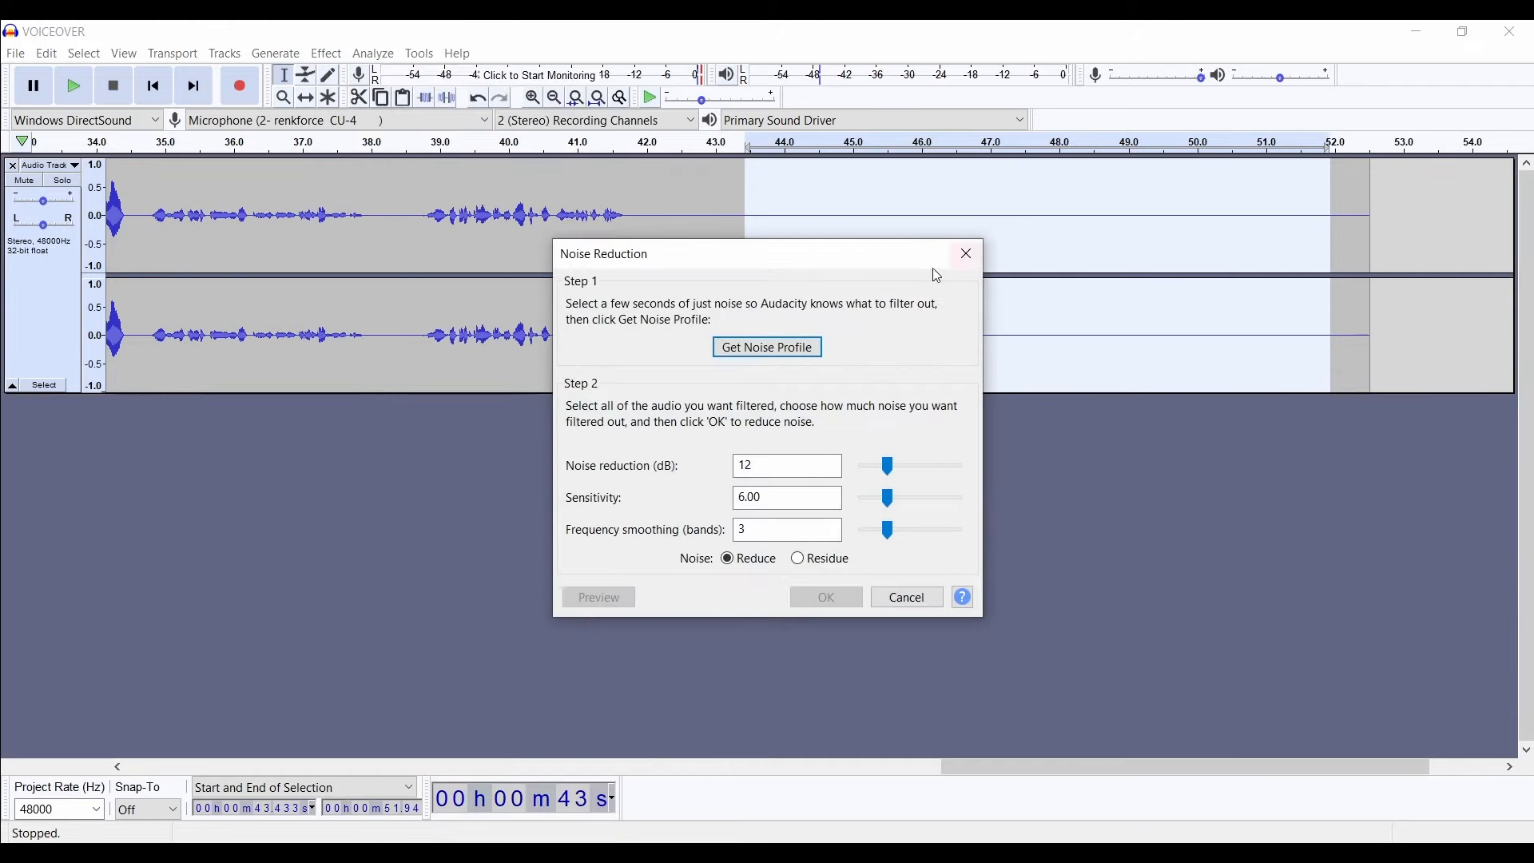
left_click(748, 349)
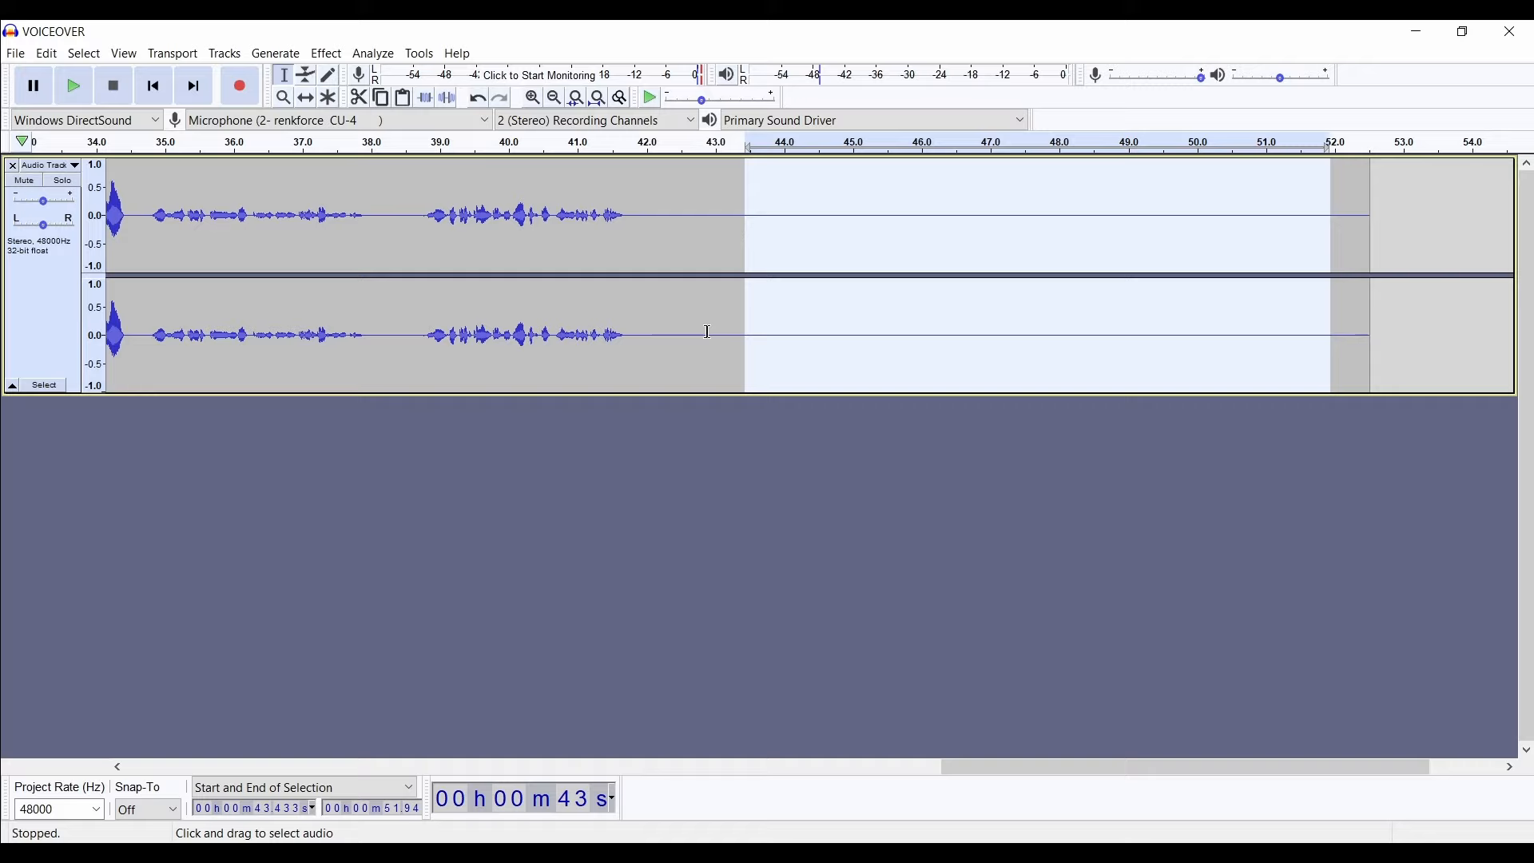
Select the whole track and repeat the Noise Reduction effect on it using the captured noise profile
left_click(670, 240)
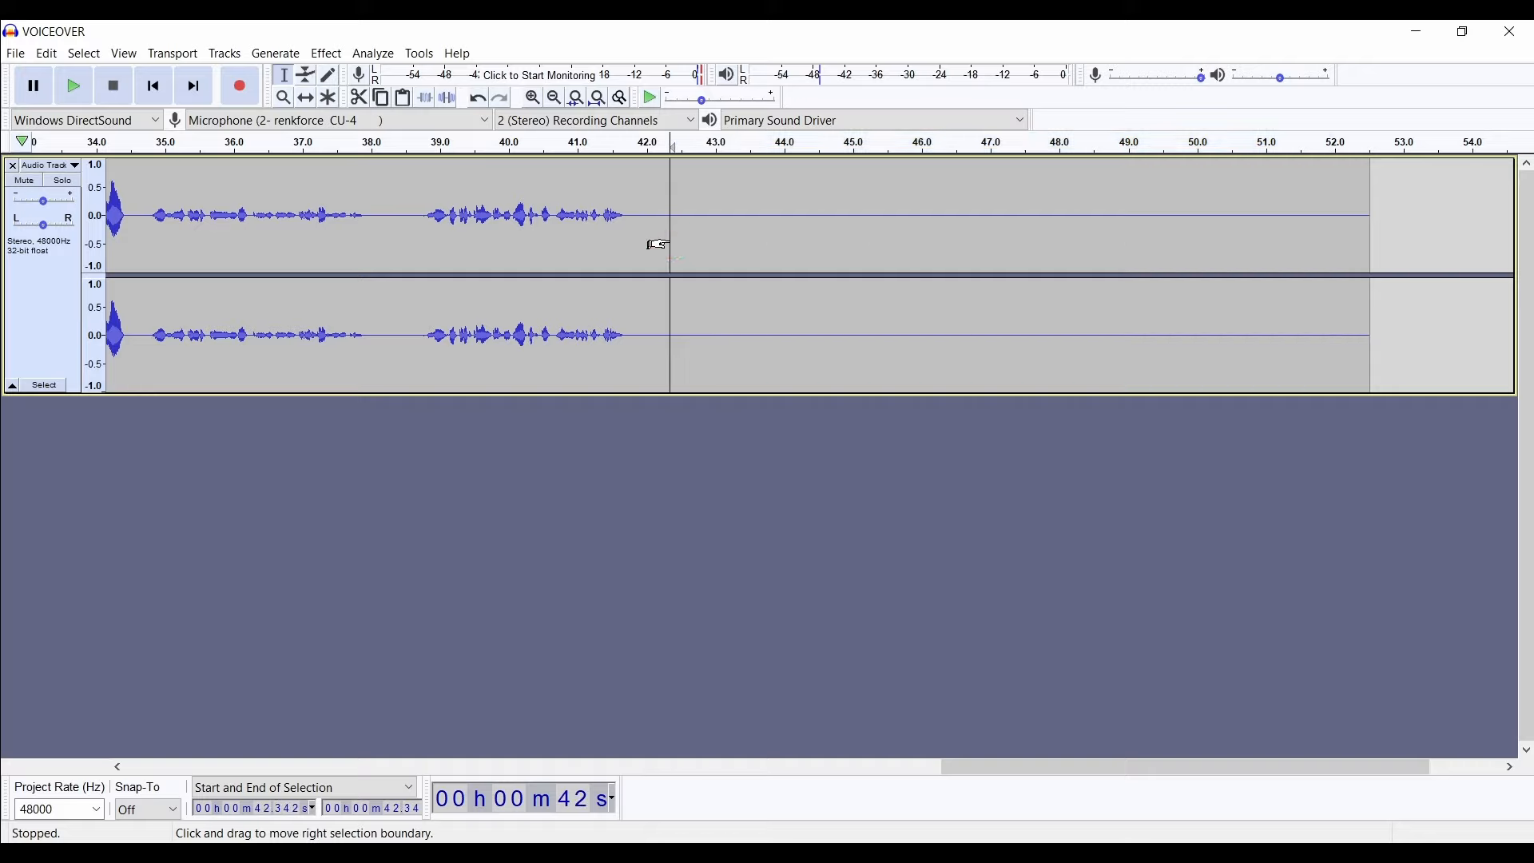
key("ctrl+a")
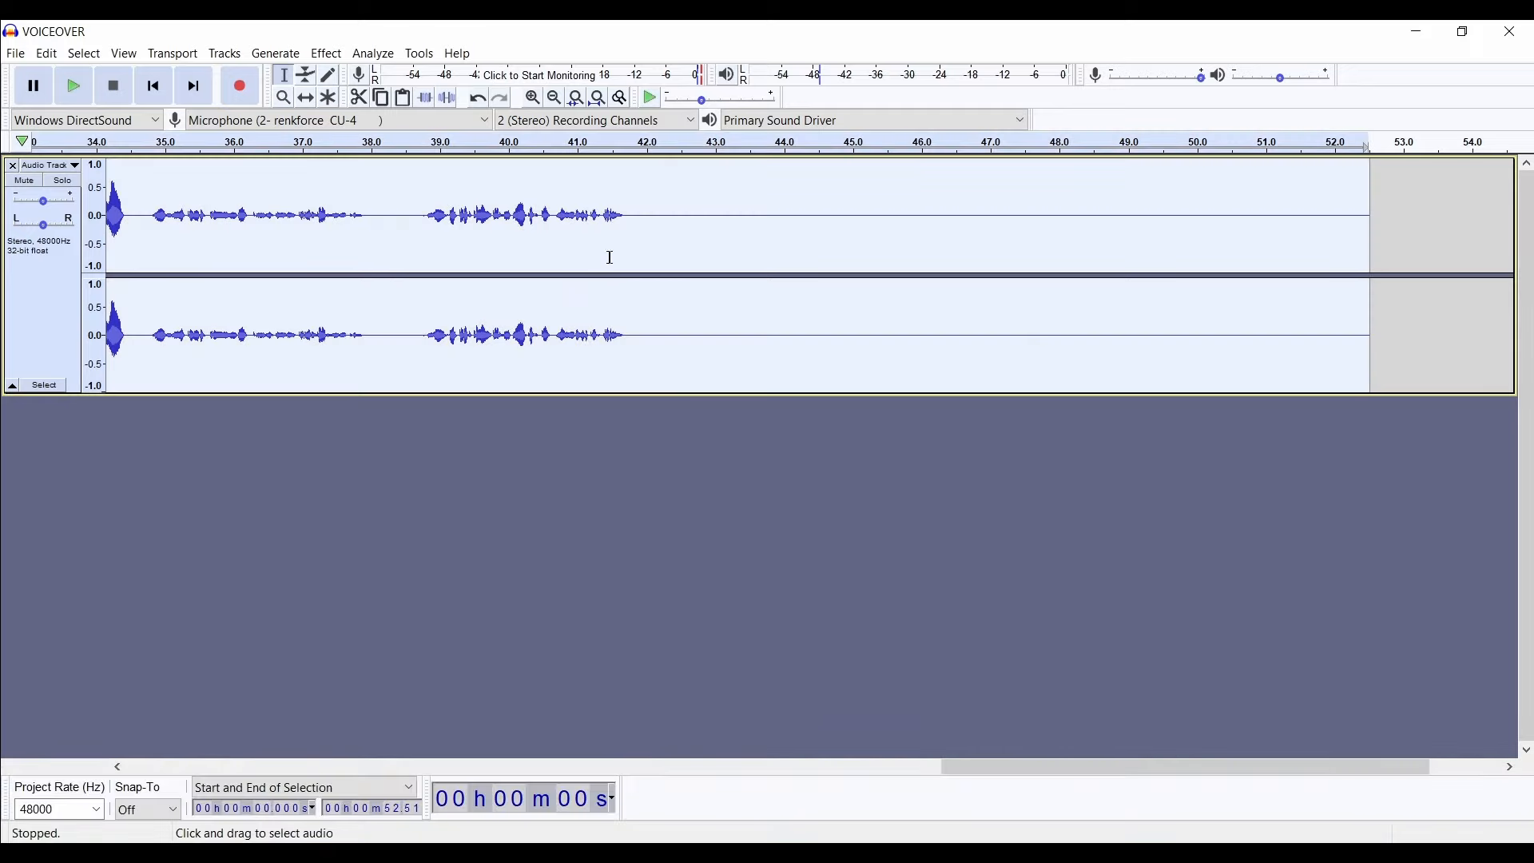
left_click(554, 97)
left_click(554, 97)
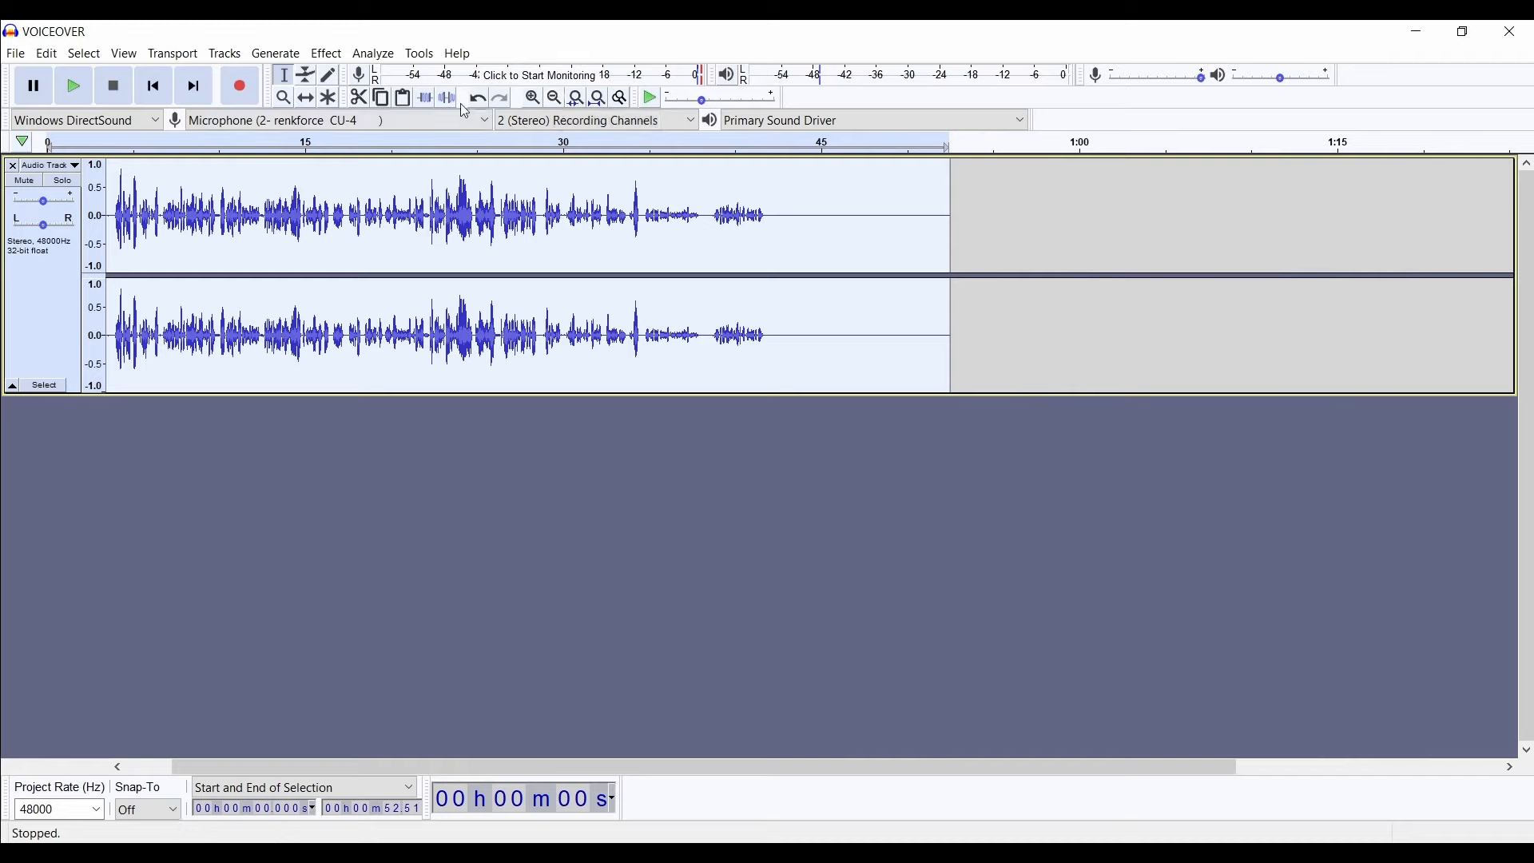
left_click(328, 55)
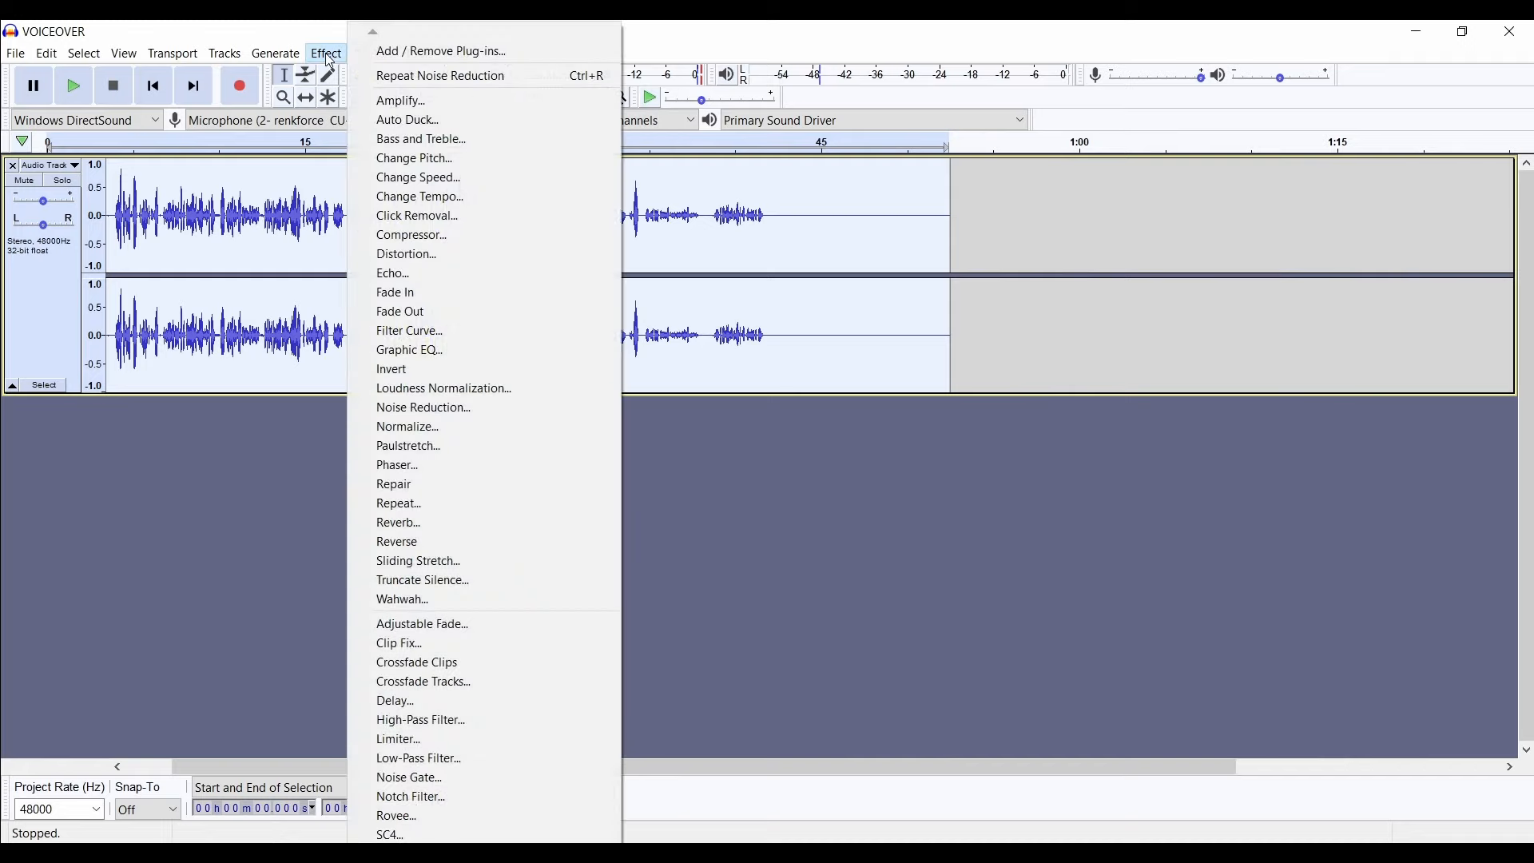
left_click(540, 77)
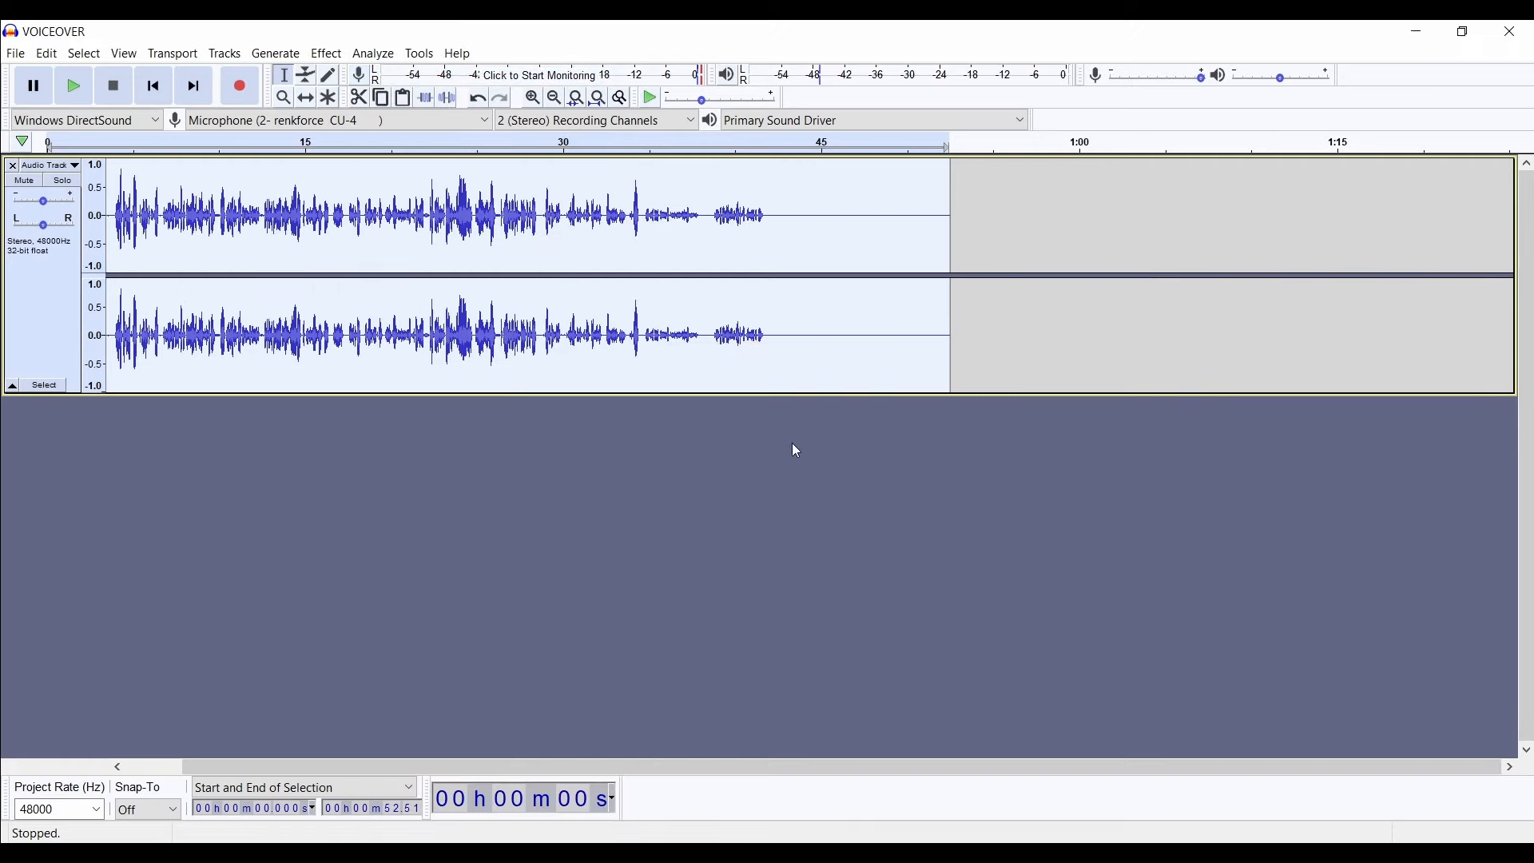
Play the silent end from about 41.8 seconds and the speech from about 16.7 seconds to check the noise reduction
left_click(765, 334)
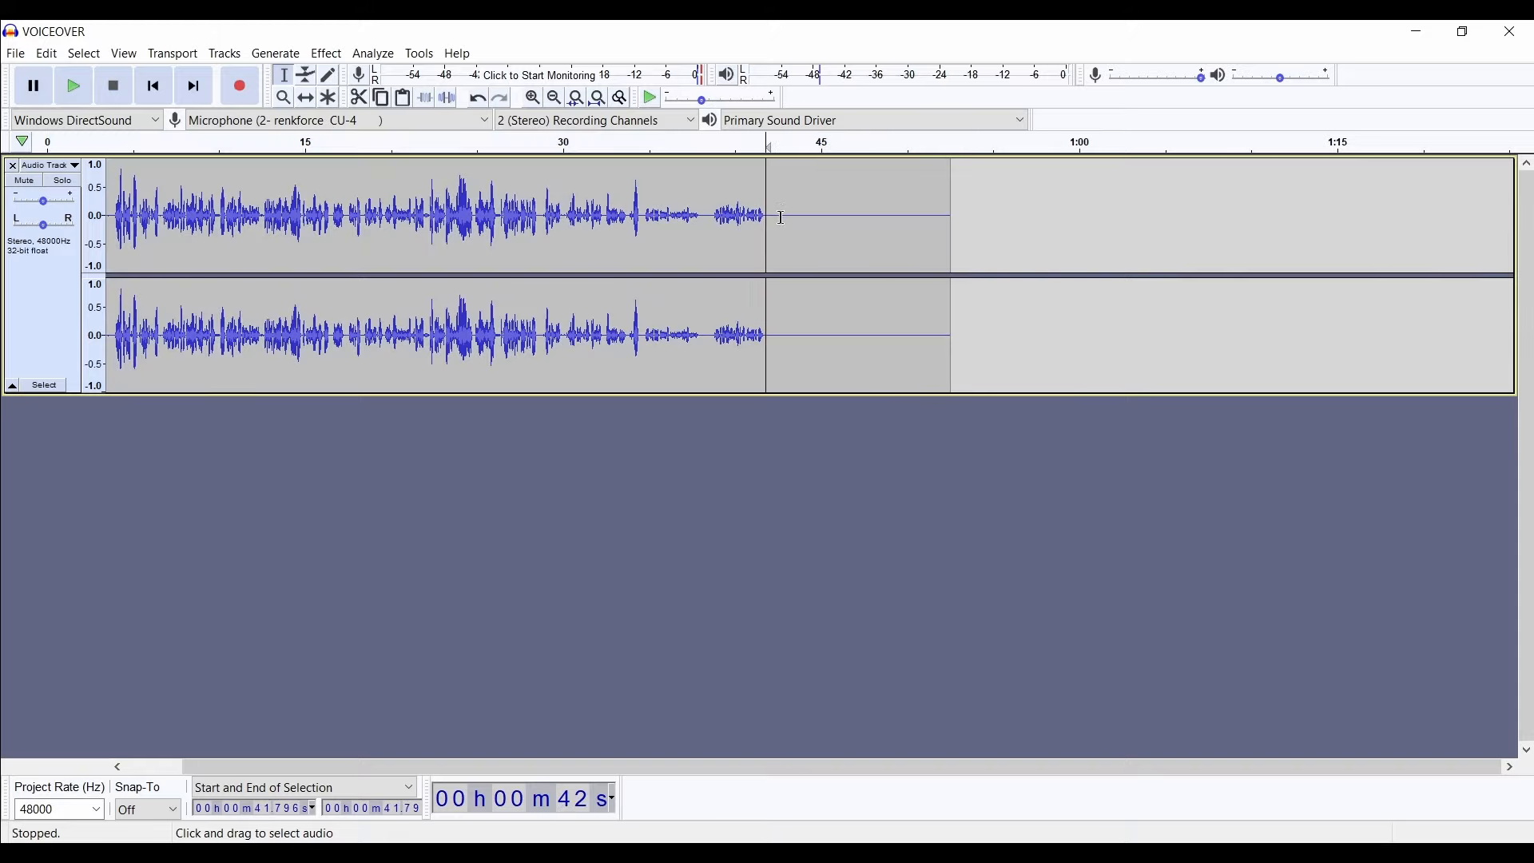
key("space")
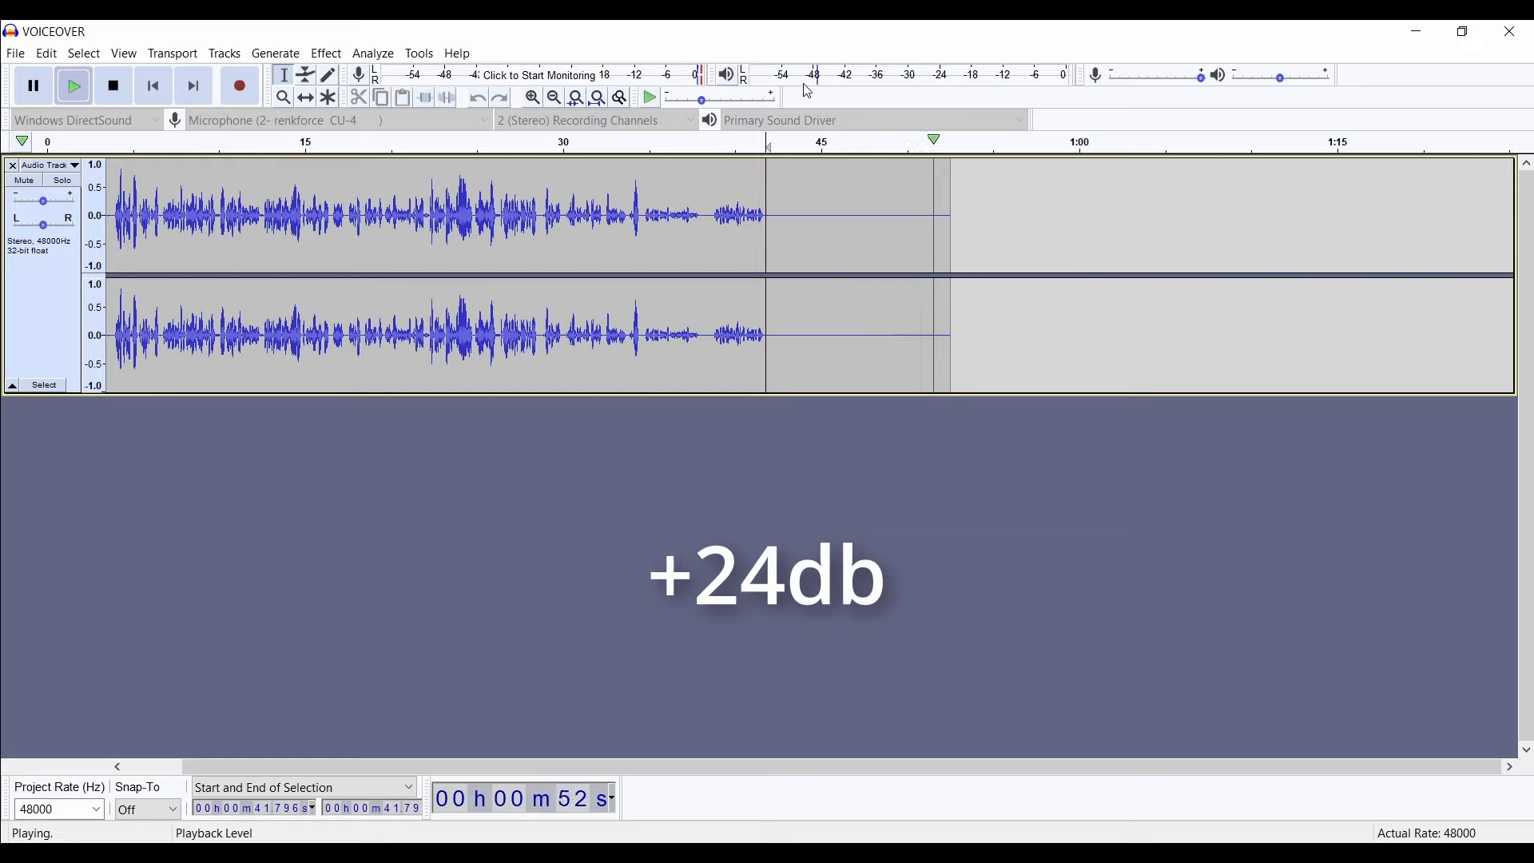
key("space")
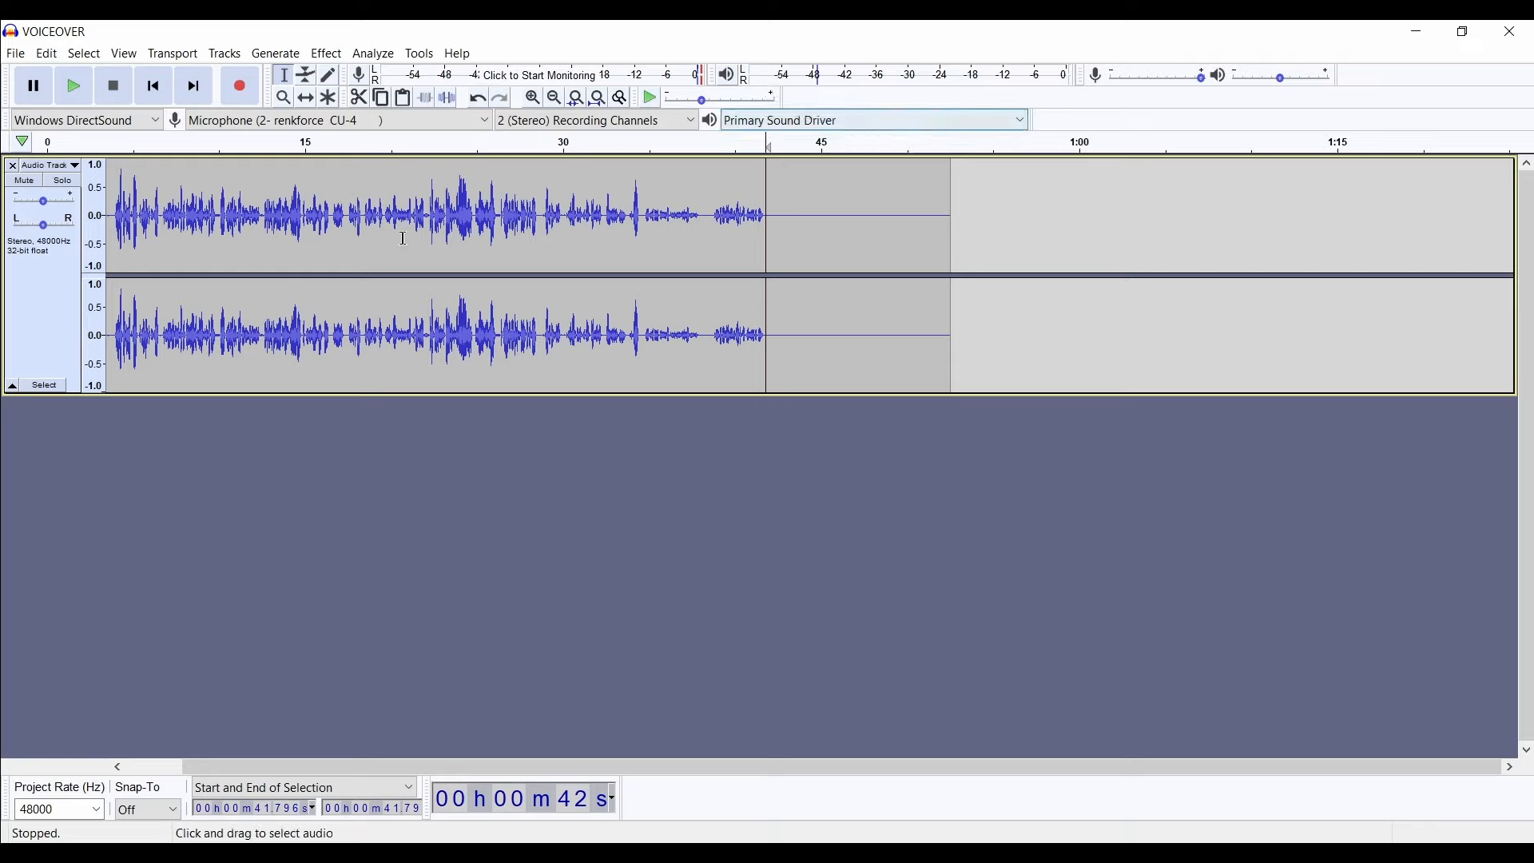
left_click(334, 228)
key("space")
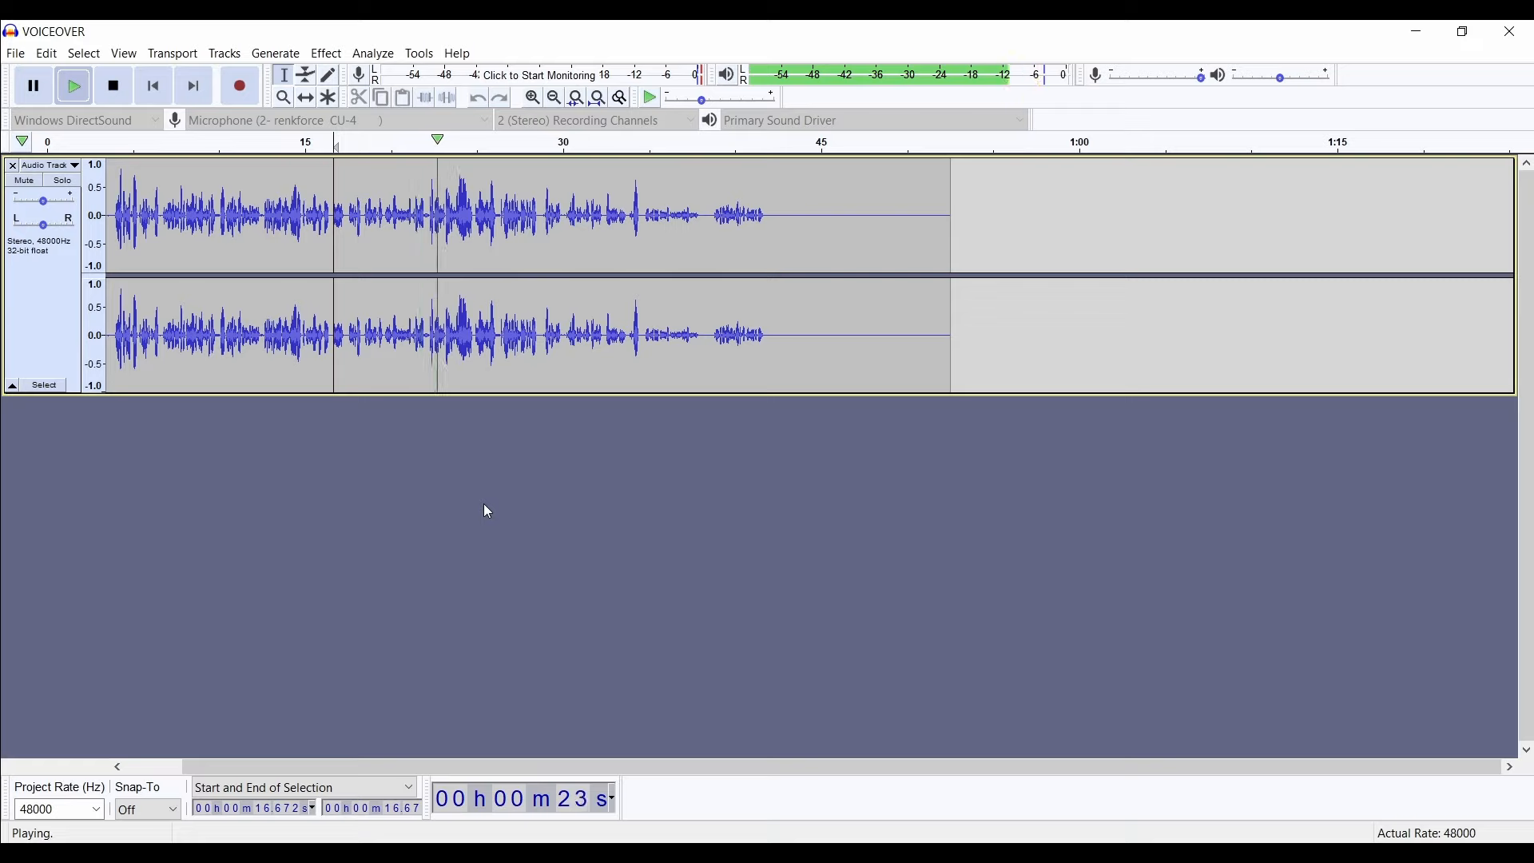
key("space")
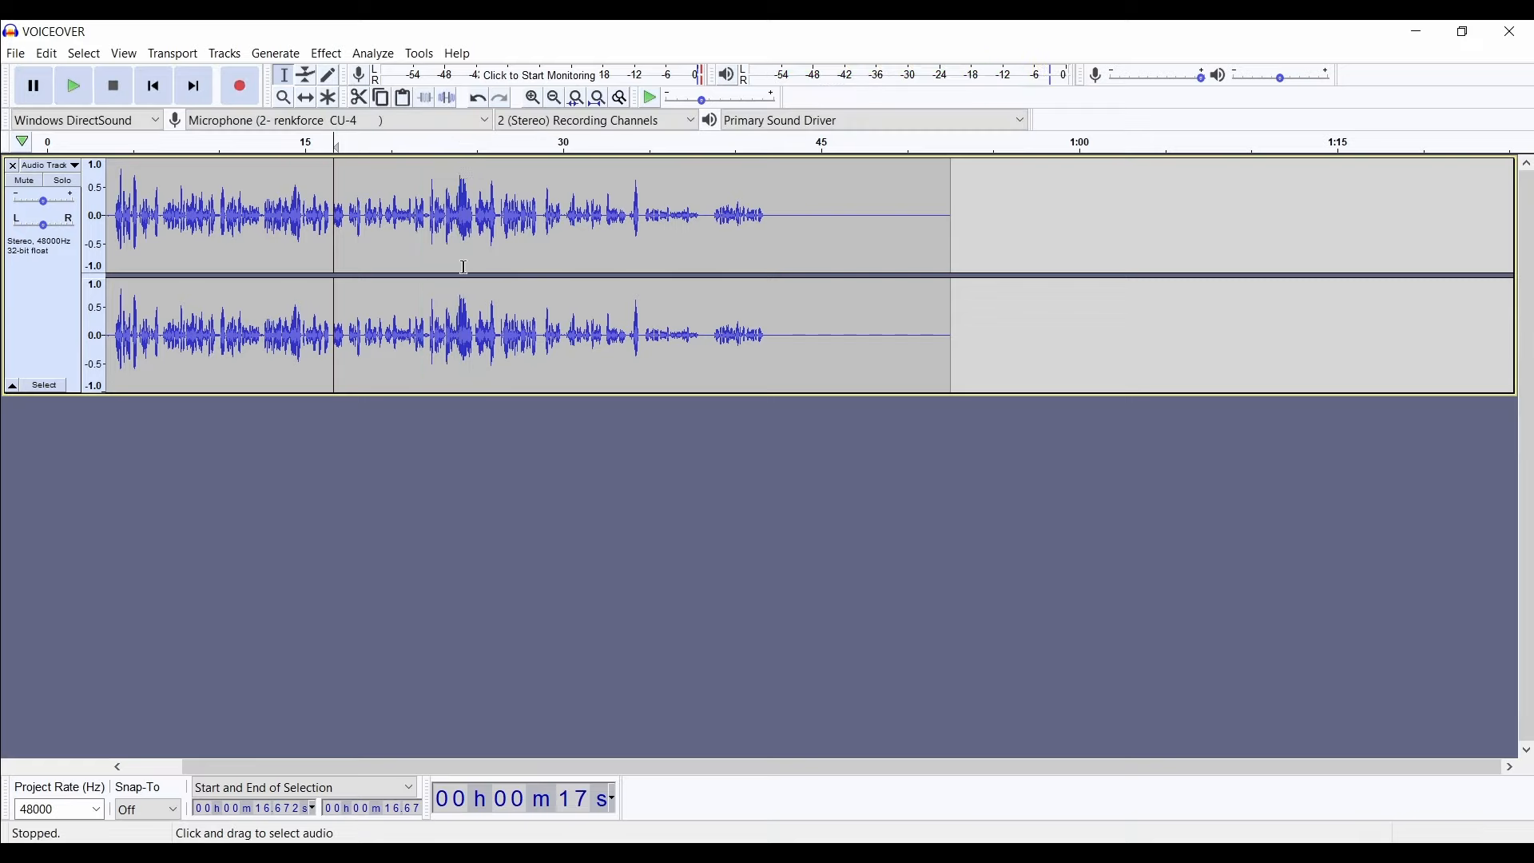
Export the recording as a WAV file named VOICEOVER with Signed 16-bit PCM encoding in the OBS CIRCLE CAM folder
left_click(15, 54)
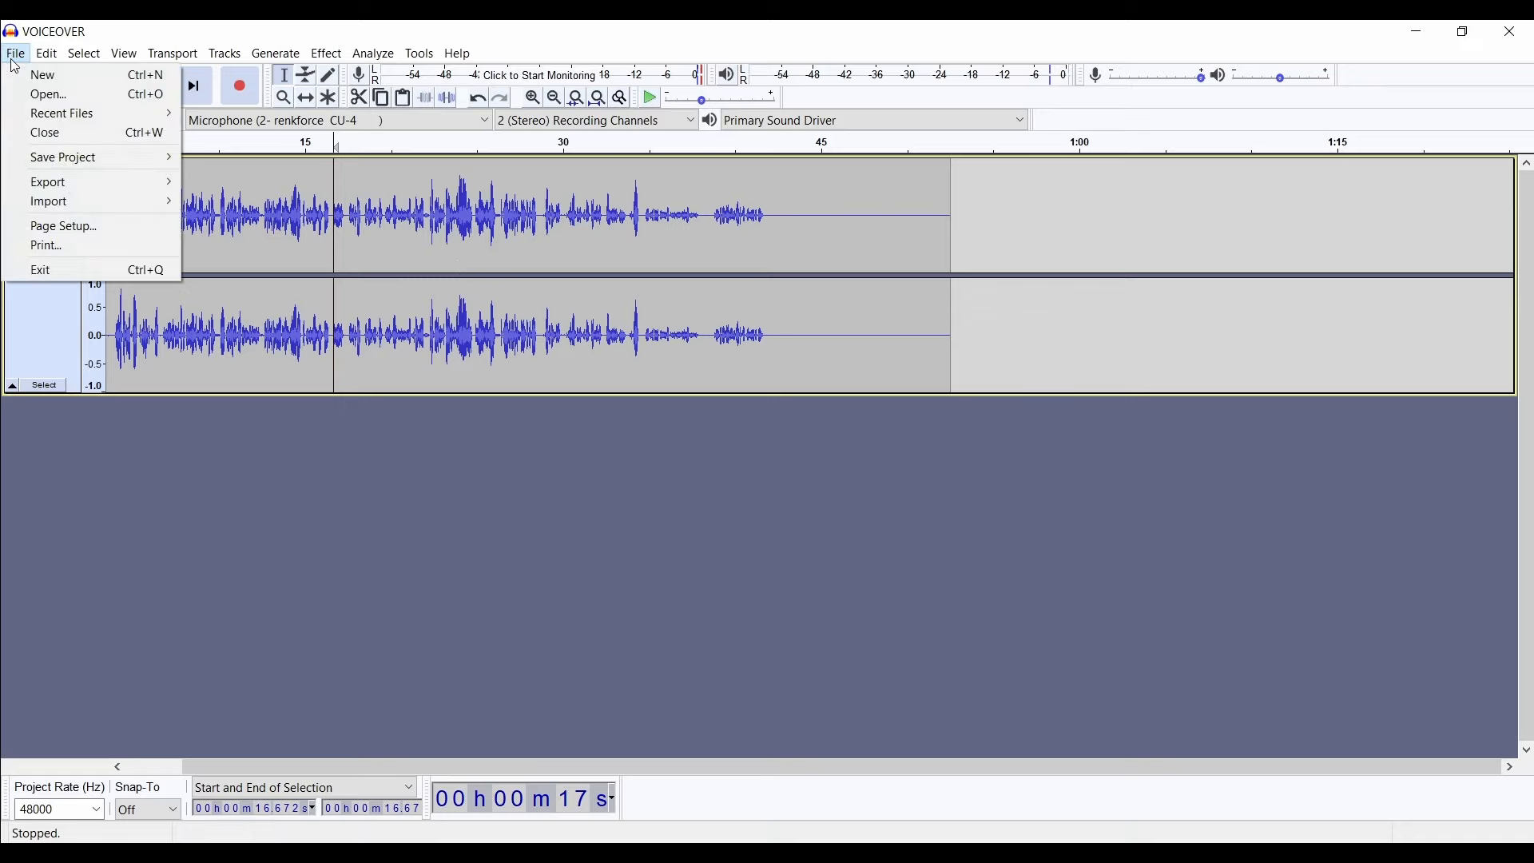
left_click(129, 185)
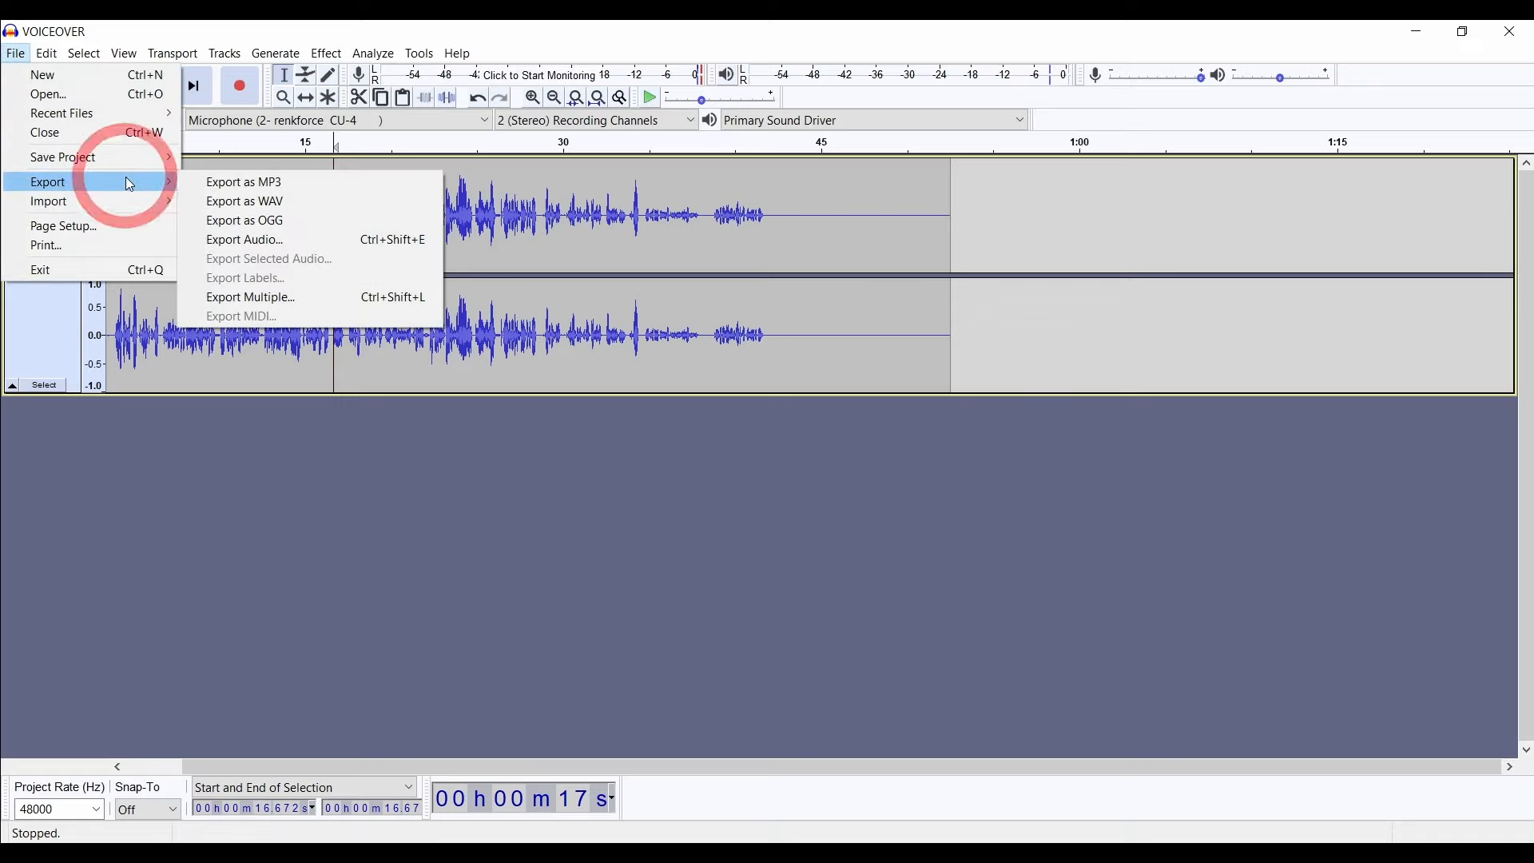
left_click(305, 200)
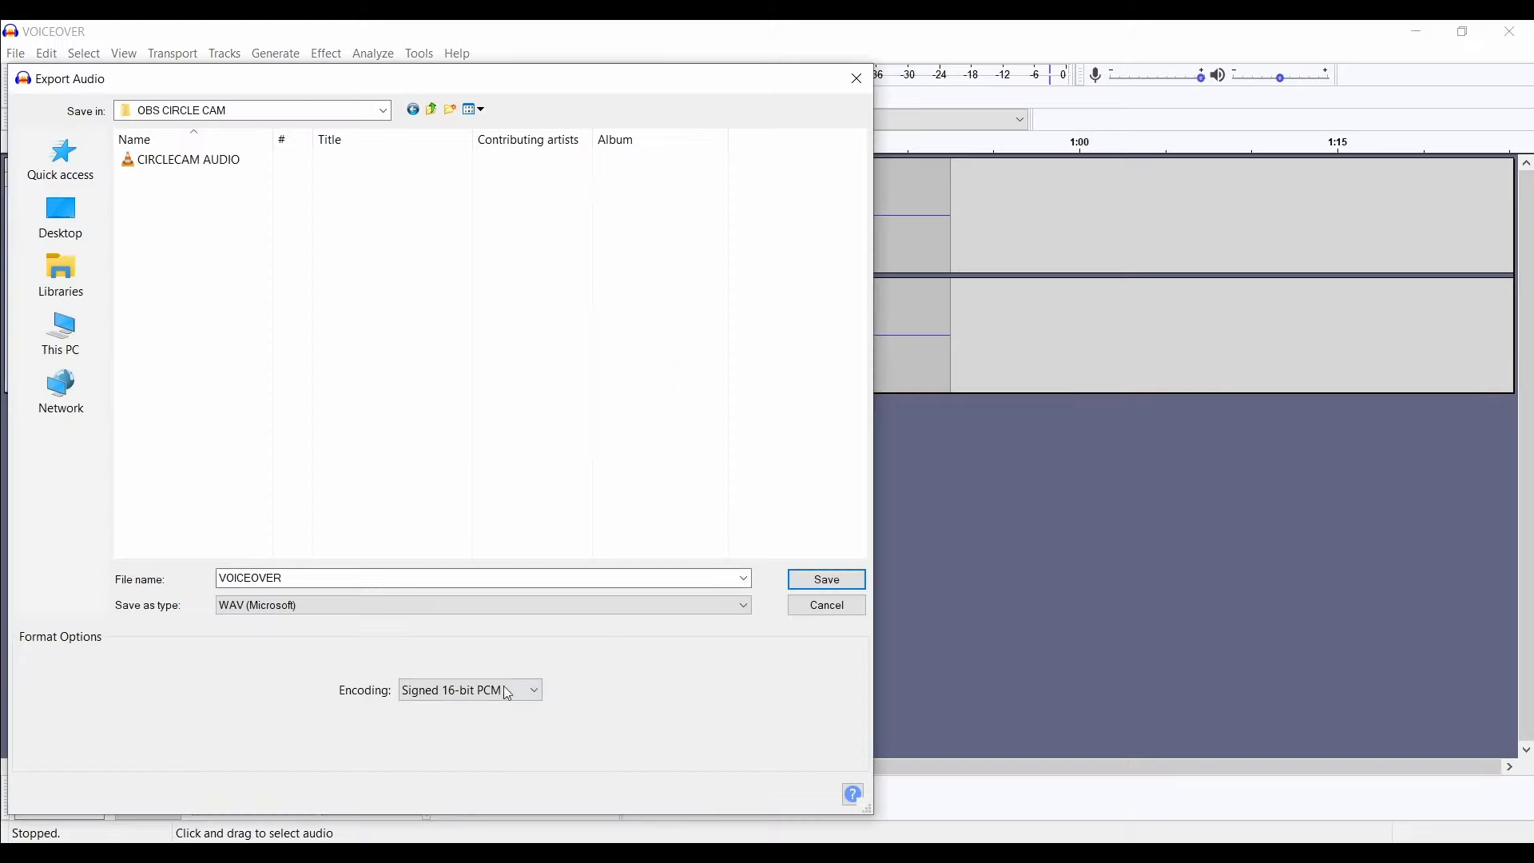
left_click(312, 580)
left_click(318, 579)
left_click(854, 586)
left_click(871, 639)
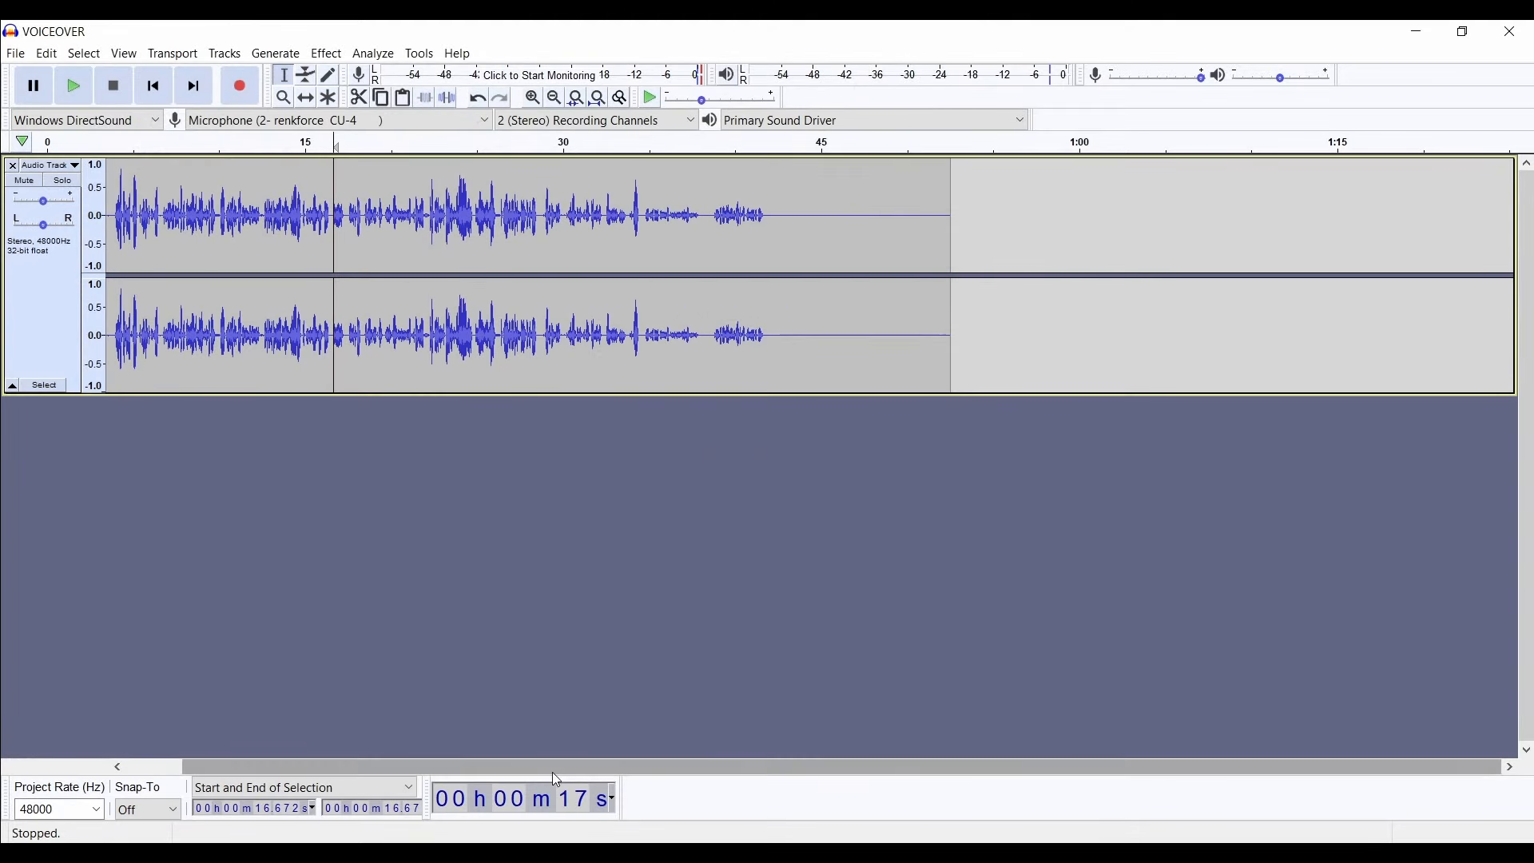
left_click_drag(553, 772, 298, 760)
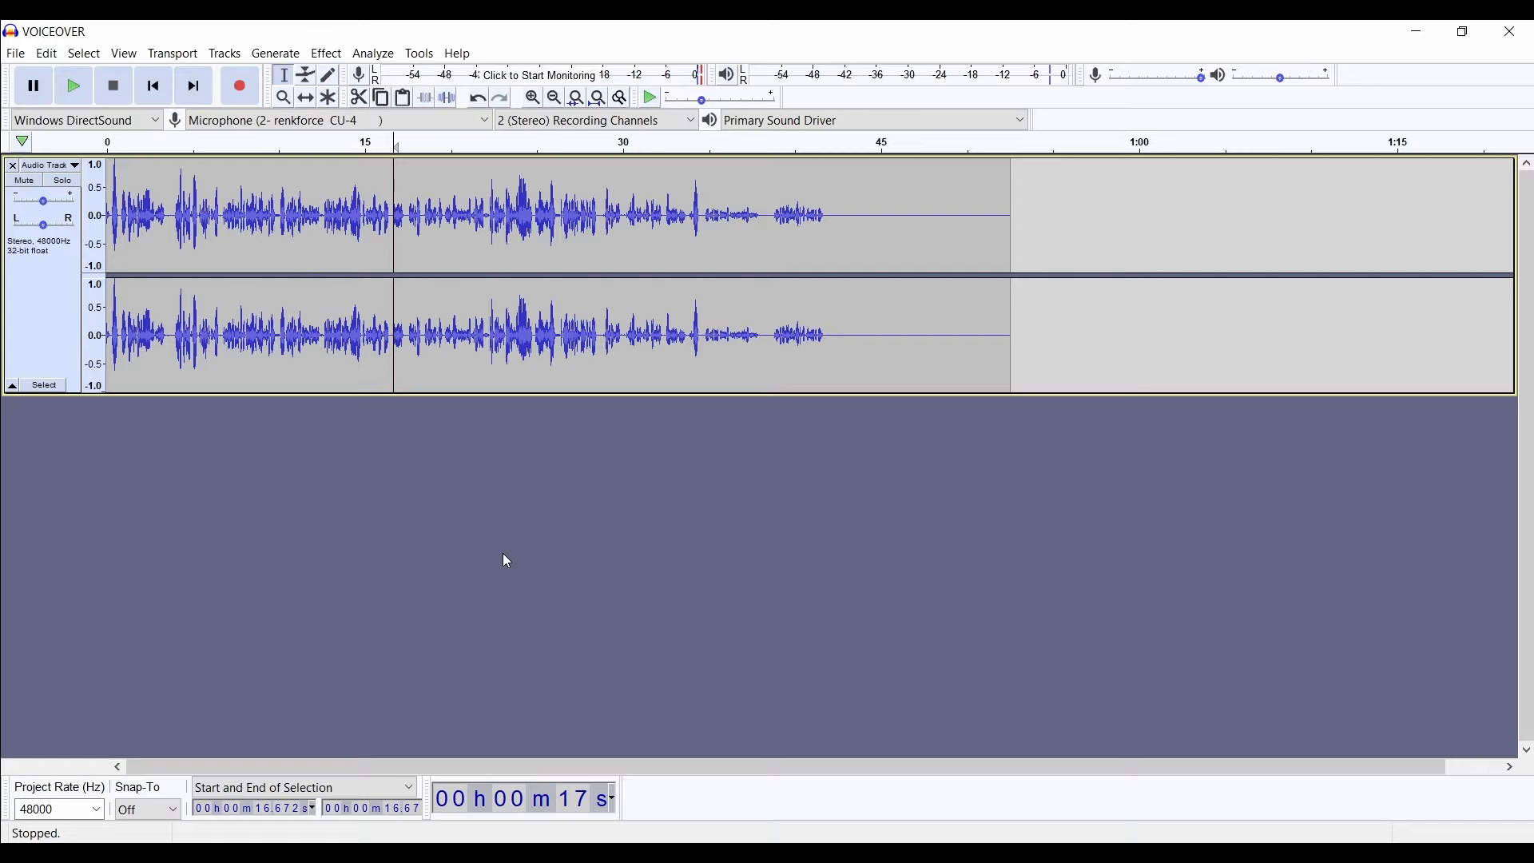
key("space")
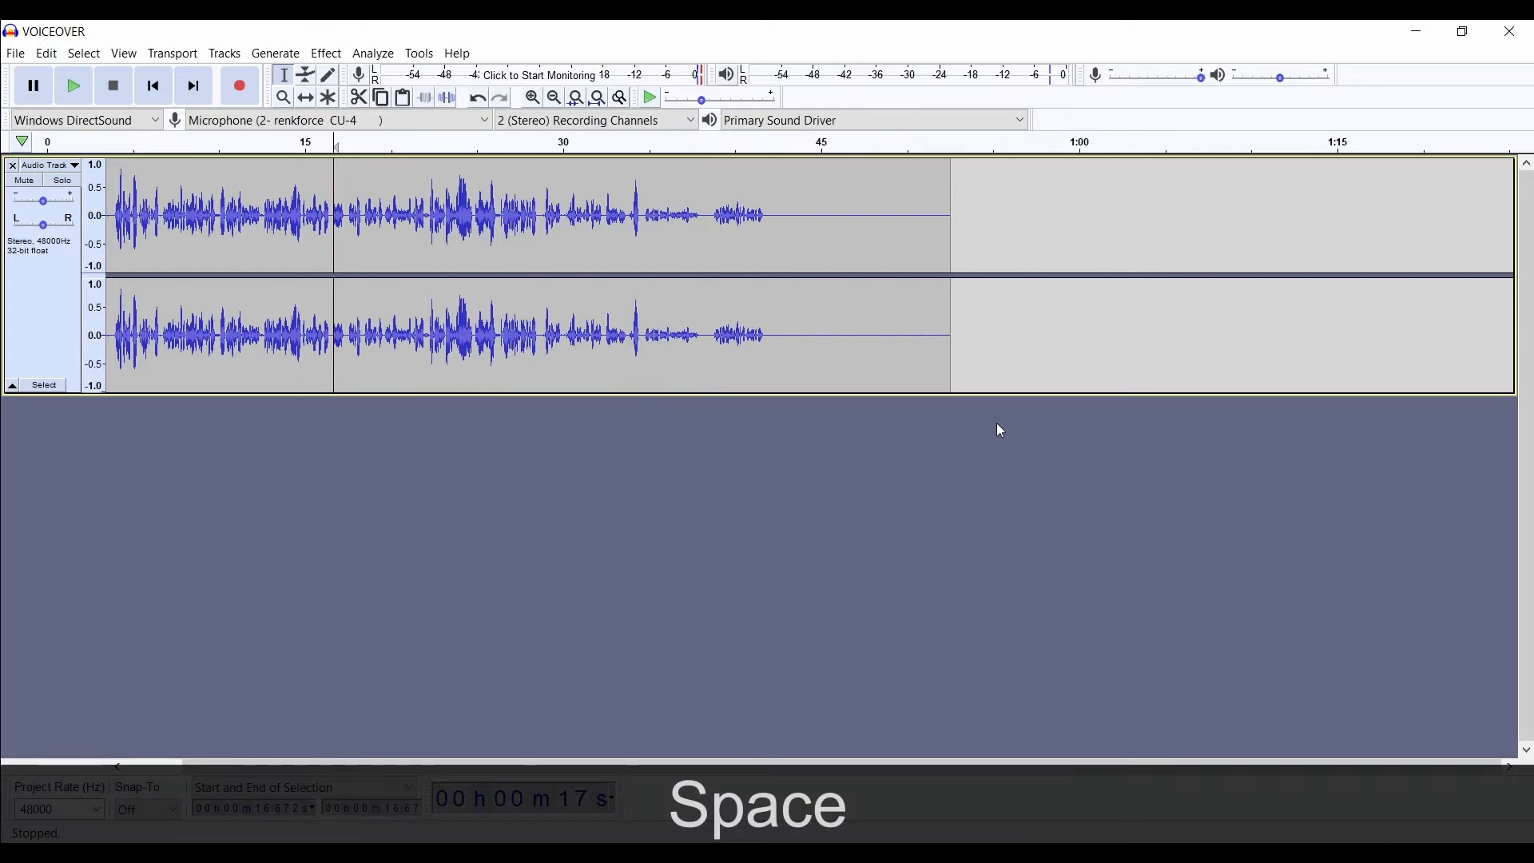